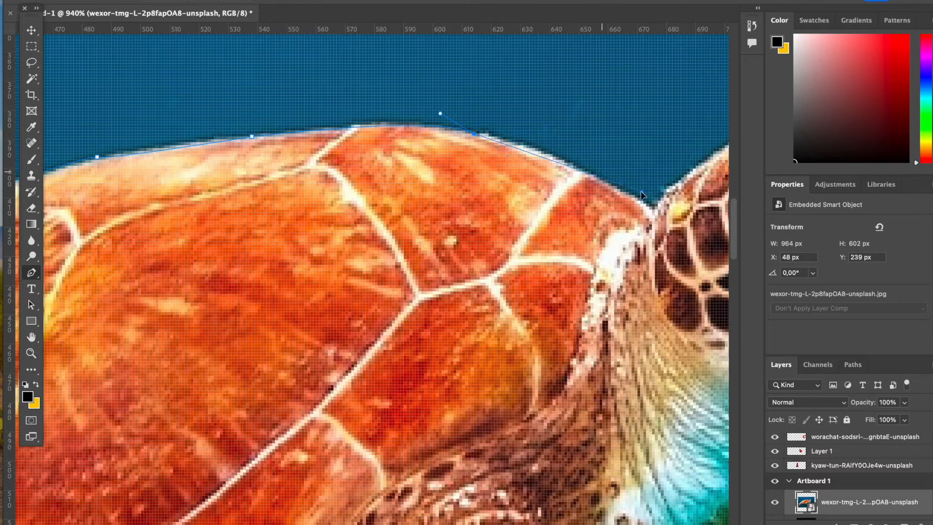
Continue the pen path down the shell's front edge, across the neck notch and over the top of the head
scroll(713, 258, "right", 3)
scroll(714, 257, "up", 2)
left_click(668, 183)
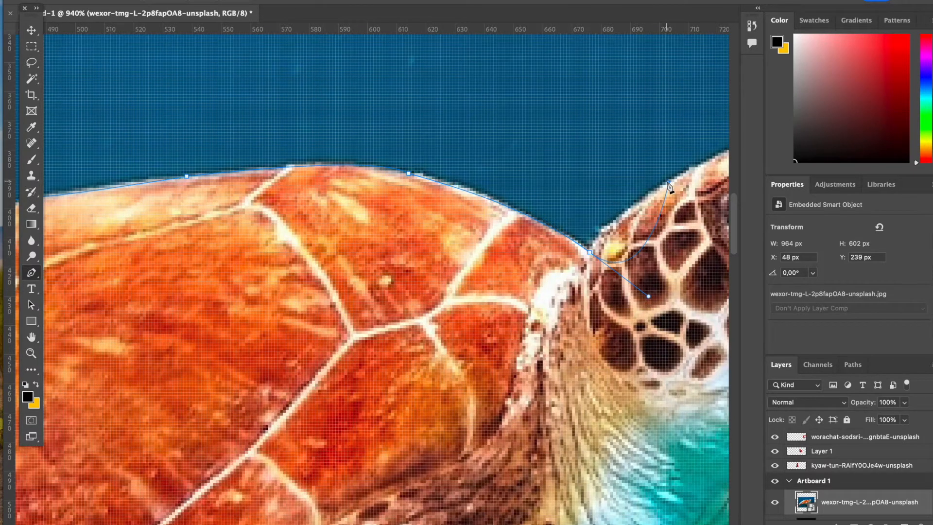
scroll(612, 226, "right", 5)
scroll(534, 243, "up", 2)
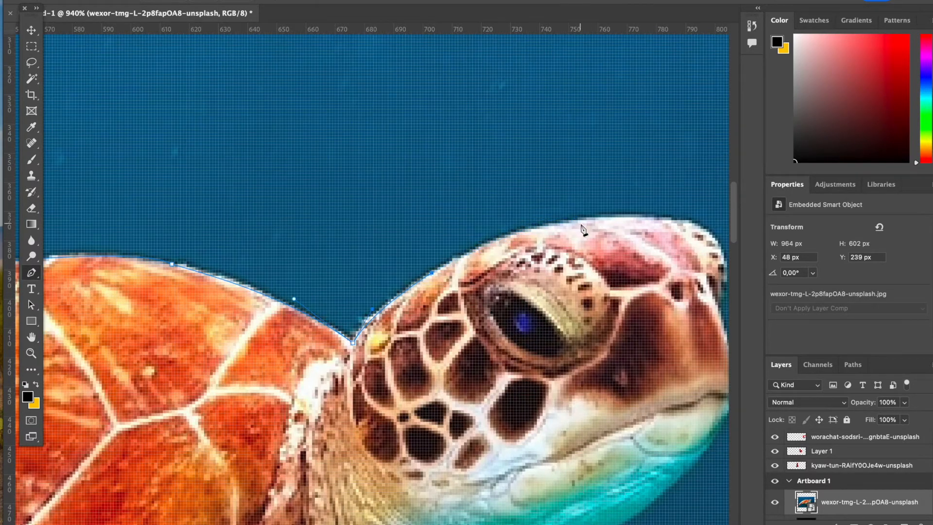
left_click_drag(630, 233, 629, 211)
scroll(630, 212, "right", 2)
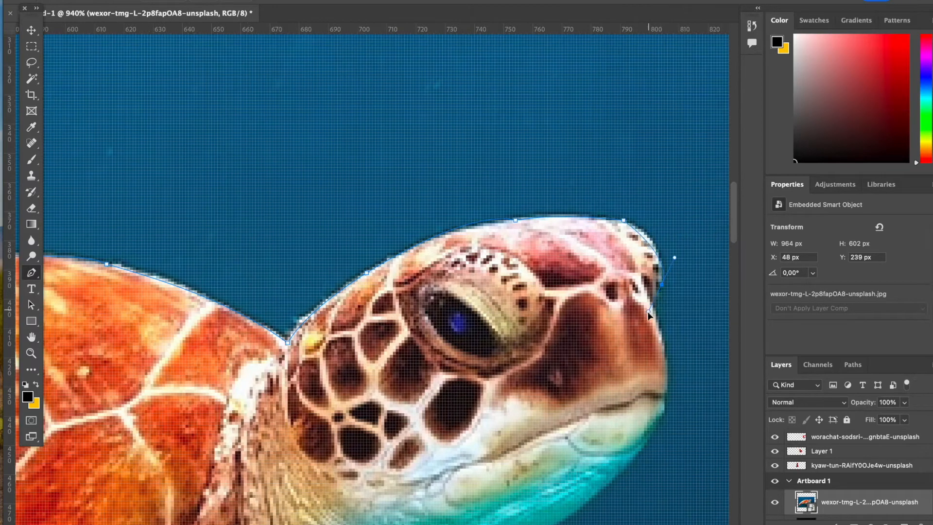
Trace the pen path around the snout and under the chin to the far front flipper's upper edge
left_click(664, 414)
scroll(665, 413, "down", 4)
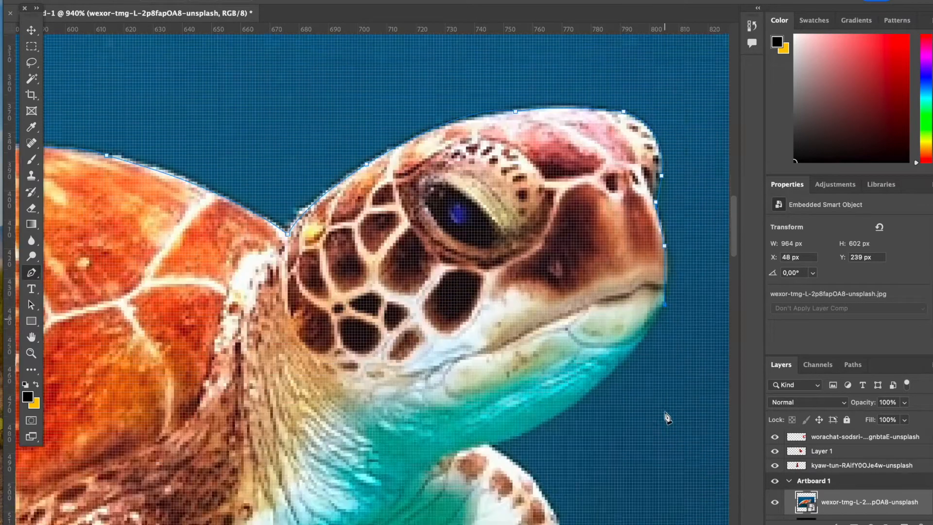
scroll(632, 384, "left", 1)
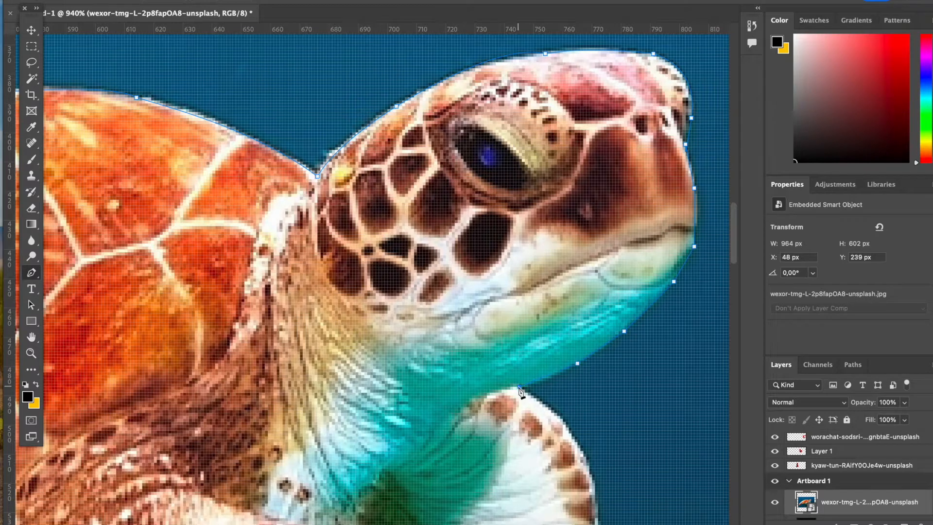
scroll(520, 389, "down", 2)
scroll(535, 369, "right", 1)
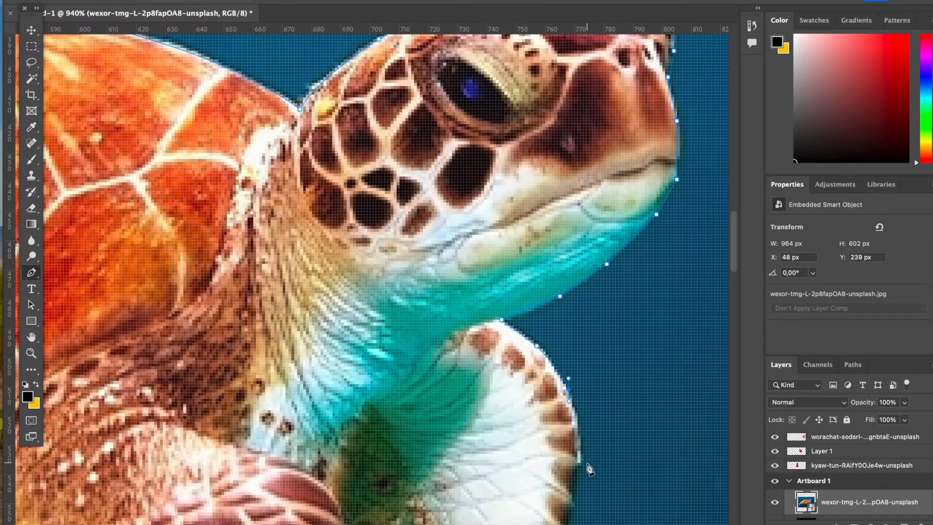
Extend the pen path down the outer edge of the far front flipper to its tip
scroll(586, 471, "down", 9)
scroll(585, 472, "left", 2)
left_click(525, 422)
scroll(525, 422, "down", 4)
scroll(524, 422, "left", 1)
left_click(508, 395)
scroll(508, 396, "down", 3)
left_click(479, 418)
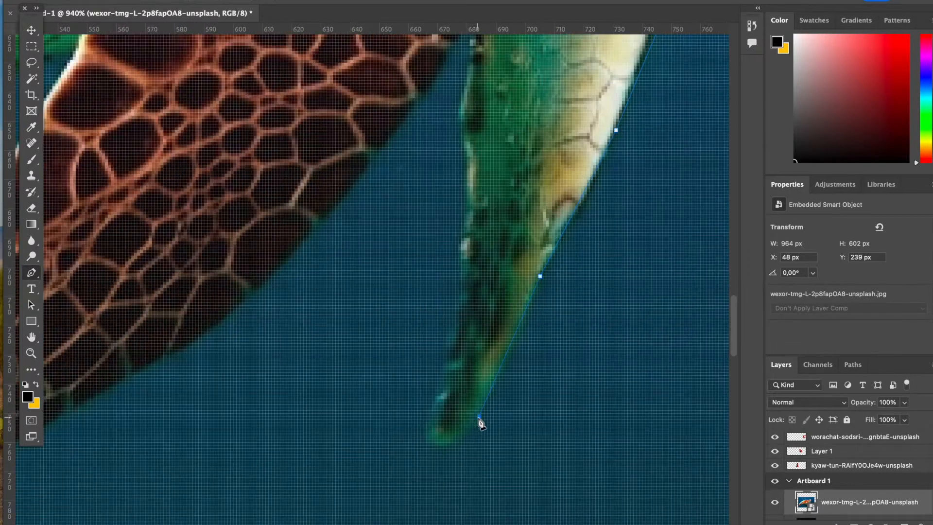
Trace the pen path back up the inner edge of the far front flipper to the near flipper
left_click(461, 173)
scroll(461, 173, "up", 3)
left_click(459, 214)
scroll(474, 113, "down", 3)
scroll(473, 113, "left", 3)
left_click(461, 169)
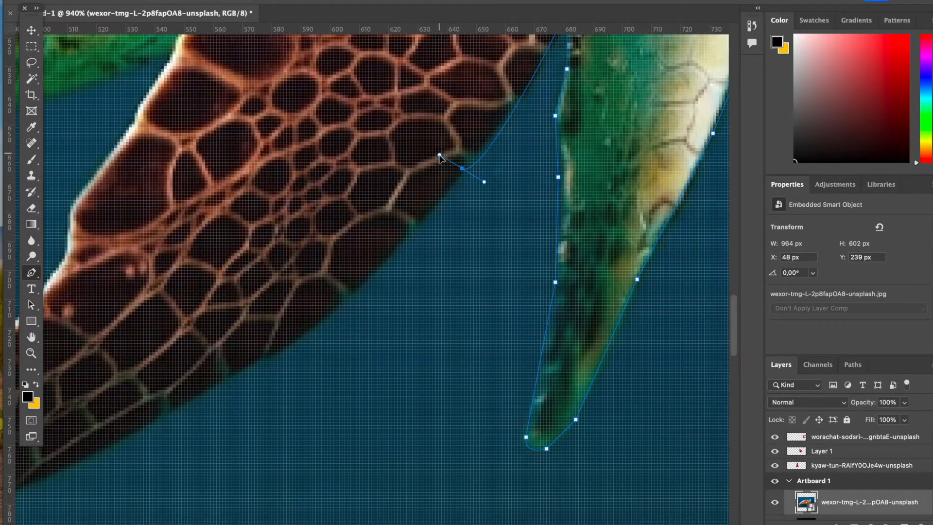
key("x")
key("super+z")
key("super+z")
Trace the near front flipper's lower edge with straight anchor points from its junction with the far flipper toward the tip
scroll(475, 168, "up", 6)
scroll(476, 168, "right", 1)
left_click(506, 230)
scroll(505, 231, "down", 3)
scroll(506, 231, "left", 1)
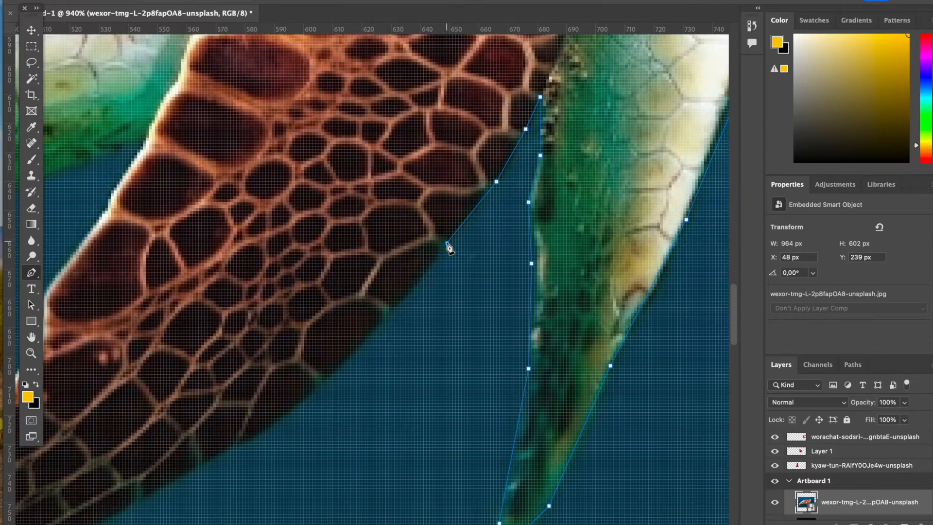
left_click(390, 308)
scroll(391, 309, "left", 3)
left_click(401, 321)
scroll(401, 321, "left", 2)
left_click(367, 339)
left_click(268, 391)
scroll(269, 391, "left", 3)
left_click(185, 430)
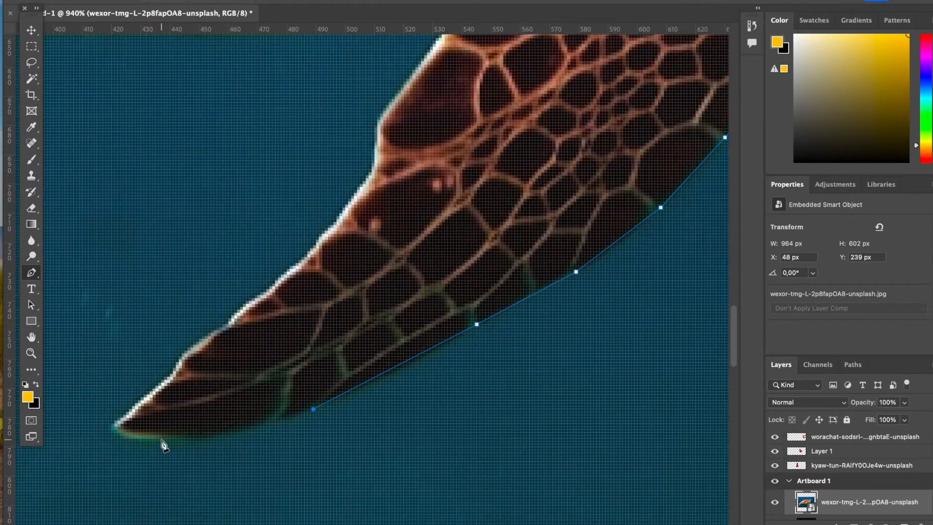
Extend the pen path around the near flipper's tip and up its light upper edge to the belly
left_click(378, 123)
scroll(403, 155, "up", 4)
scroll(403, 155, "right", 1)
scroll(456, 114, "up", 2)
scroll(456, 114, "left", 1)
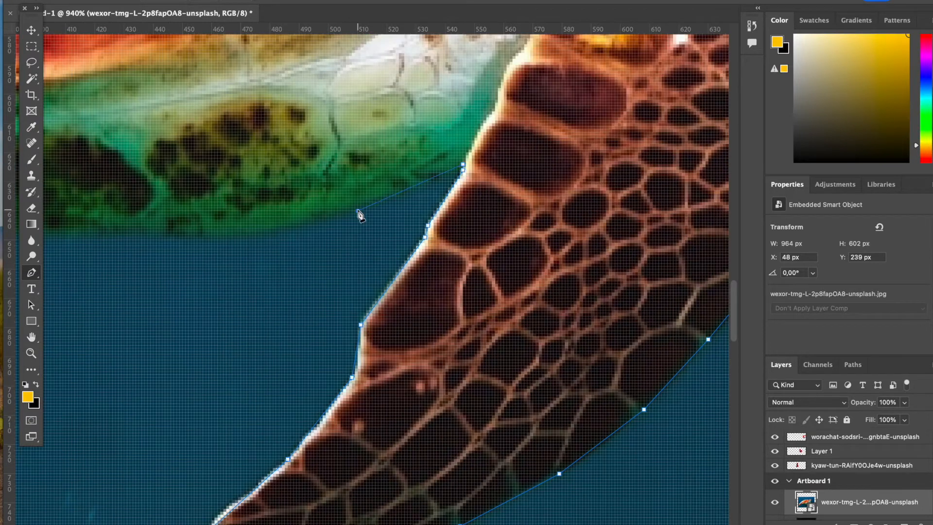
Trace the pen path along the lower edge of the belly toward the rear flipper
scroll(234, 231, "left", 7)
left_click(264, 232)
scroll(264, 232, "left", 6)
left_click(272, 213)
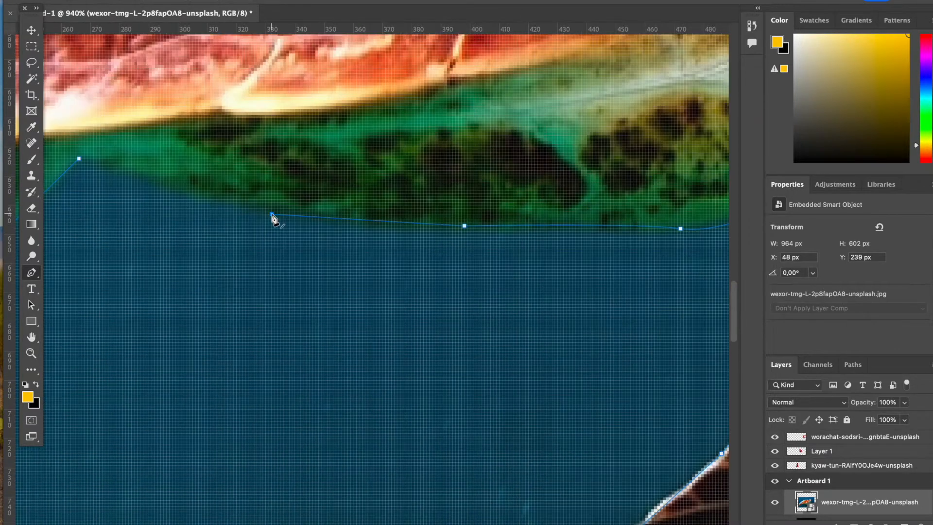
Mask the turtle photo with the traced outline and move it to X 130 px, Y 143 px
scroll(415, 299, "down", 10)
left_click(209, 1)
left_click(30, 32)
scroll(372, 284, "down", 3)
left_click_drag(328, 209, 344, 165)
scroll(381, 191, "up", 5)
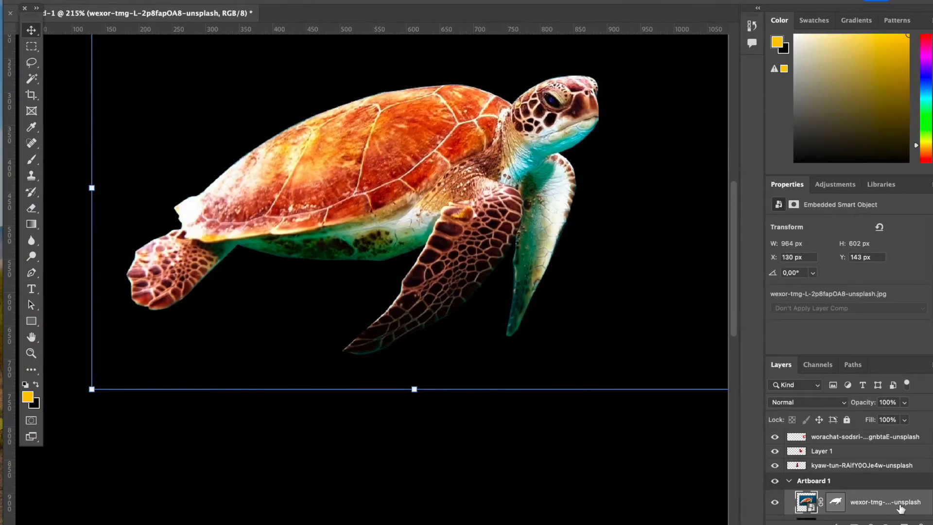
Make two rasterized copies of the masked turtle layer and hide the original
key("ctrl+j")
right_click(881, 458)
left_click(777, 441)
Try to isolate the turtle's rear part on the top copy with a rectangular selection about 385 by 602 px
left_click(32, 66)
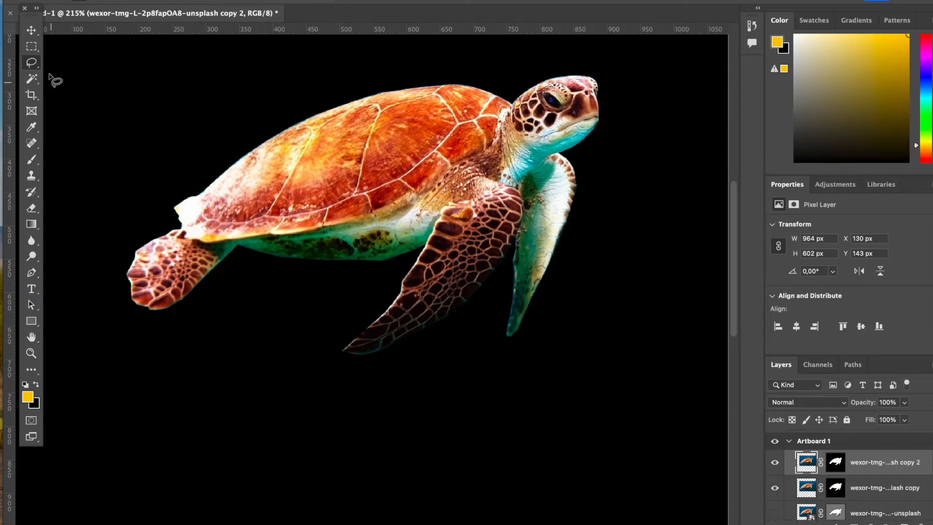
left_click_drag(319, 448, 326, 456)
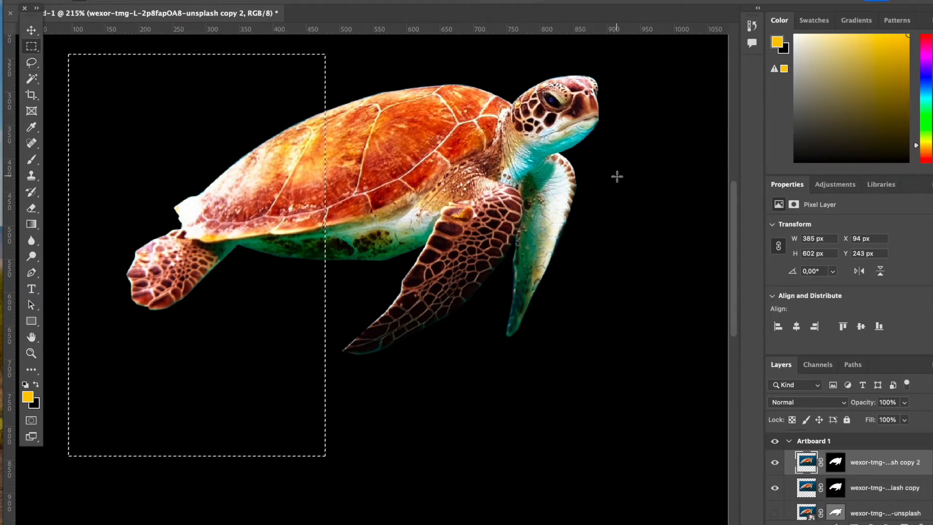
left_click(775, 489)
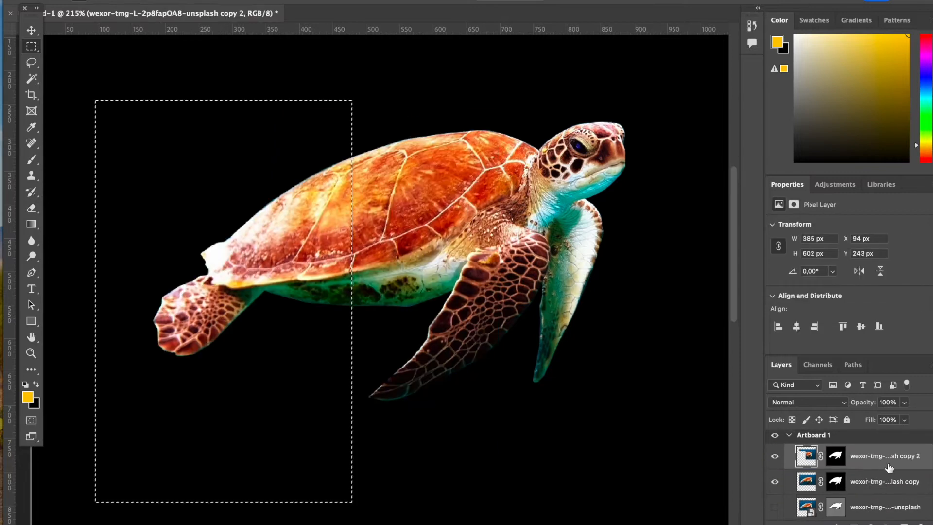
Convert the top turtle copy to a smart object and separate its rear part onto a new layer using a rectangular selection
right_click(889, 462)
left_click(790, 333)
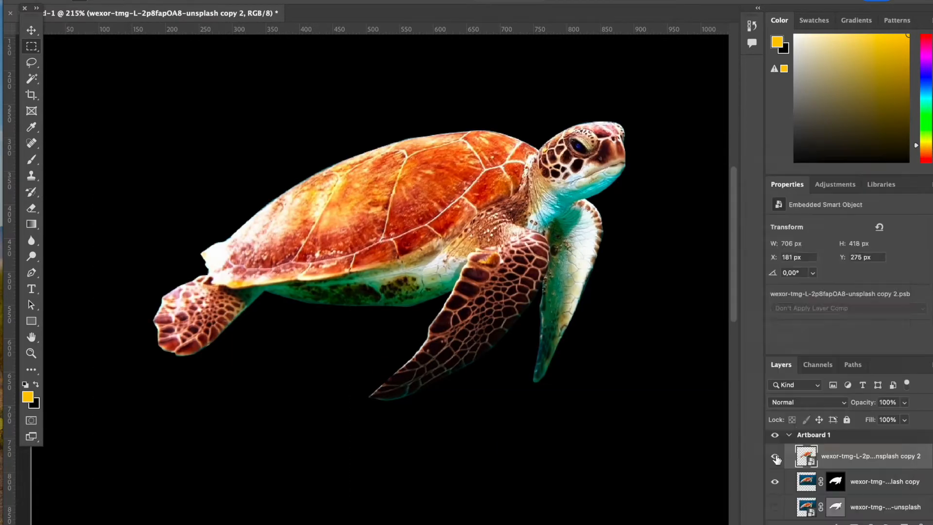
left_click_drag(105, 60, 293, 380)
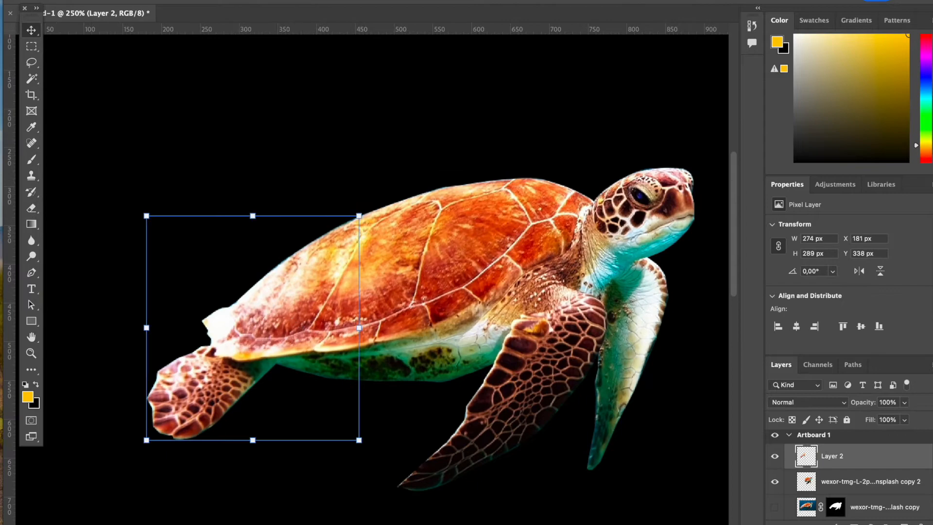
Try several Artistic and Brush Strokes effects on the rear turtle layer in the Filter Gallery
left_click(285, 1)
left_click(334, 33)
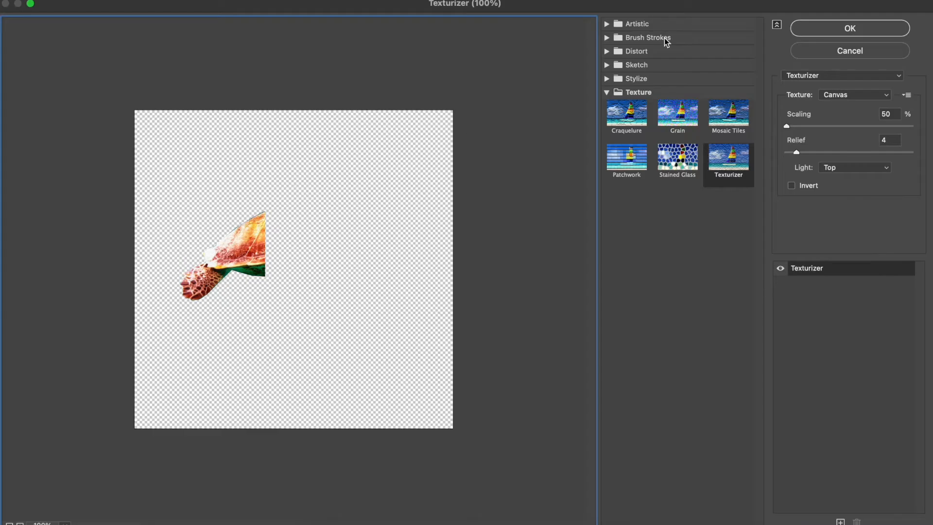
left_click(642, 24)
left_click(730, 46)
left_click(727, 92)
left_click(685, 147)
left_click(678, 224)
left_click(729, 224)
left_click(647, 258)
left_click(626, 323)
left_click(728, 323)
left_click_drag(838, 106, 895, 106)
Try the Glass distortion and effects from the Sketch and Stylize groups on the rear turtle layer
left_click(607, 394)
left_click(680, 421)
scroll(680, 421, "down", 2)
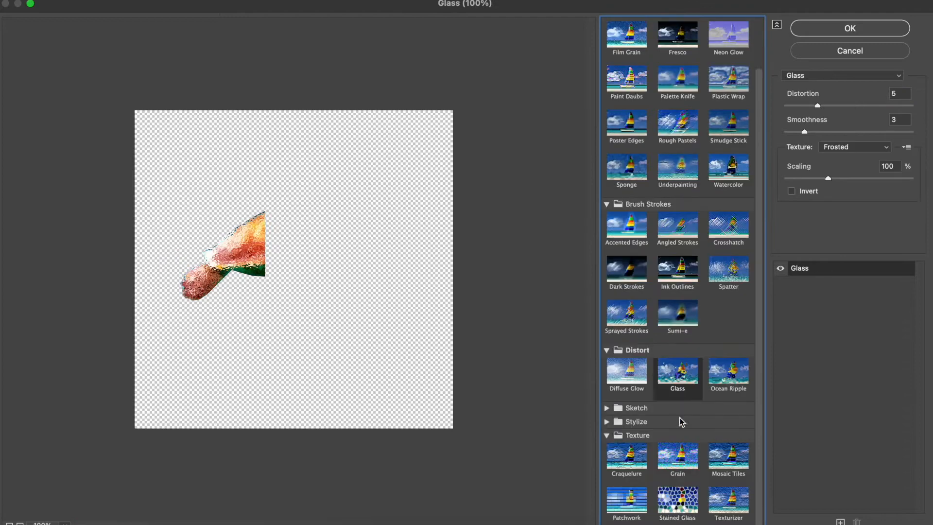
left_click(607, 408)
left_click(677, 428)
scroll(677, 428, "down", 5)
left_click(607, 422)
left_click(677, 500)
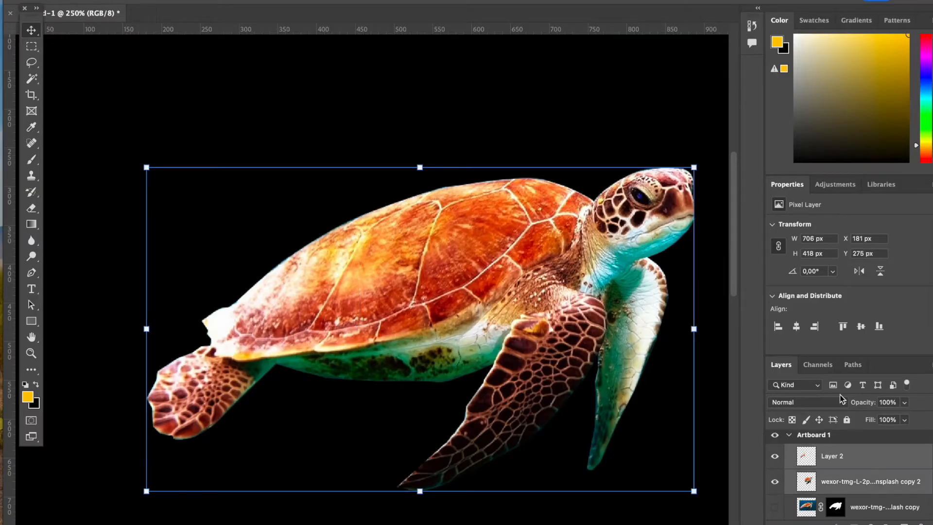
Try a Radial Blur with amount 10, Spin method and Good quality on the rear turtle layer
left_click(677, 138)
left_click(366, 279)
left_click(339, 277)
left_click(291, 1)
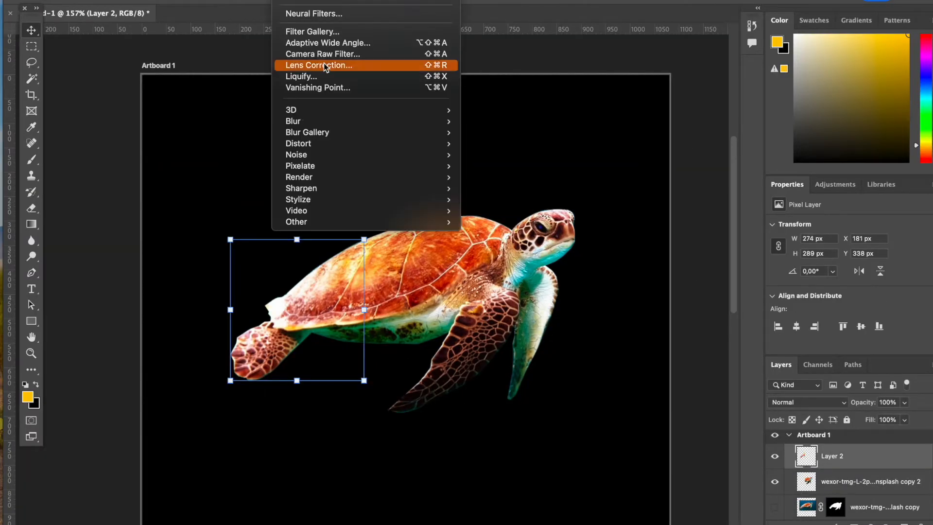
mouse_move(335, 121)
left_click(518, 200)
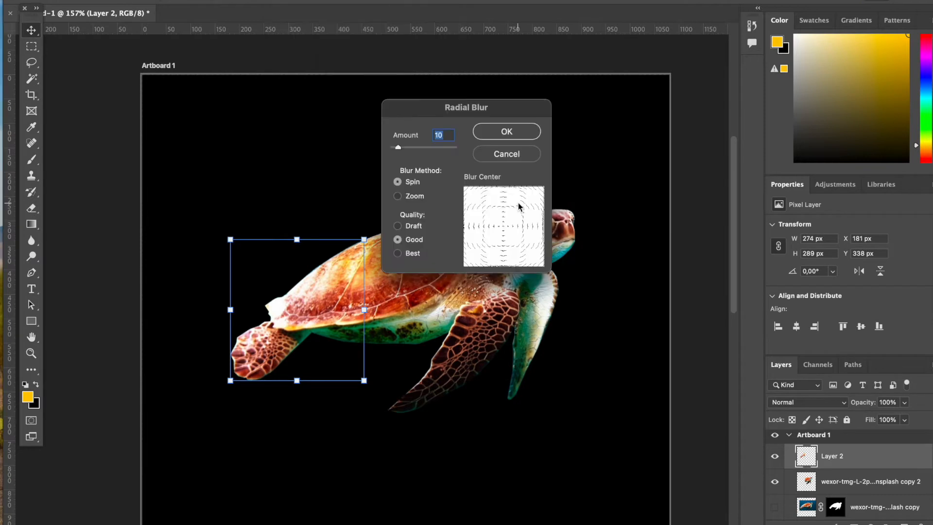
left_click(518, 138)
key("super+z")
Apply the Wind filter to the rear turtle layer
left_click(291, 1)
mouse_move(339, 198)
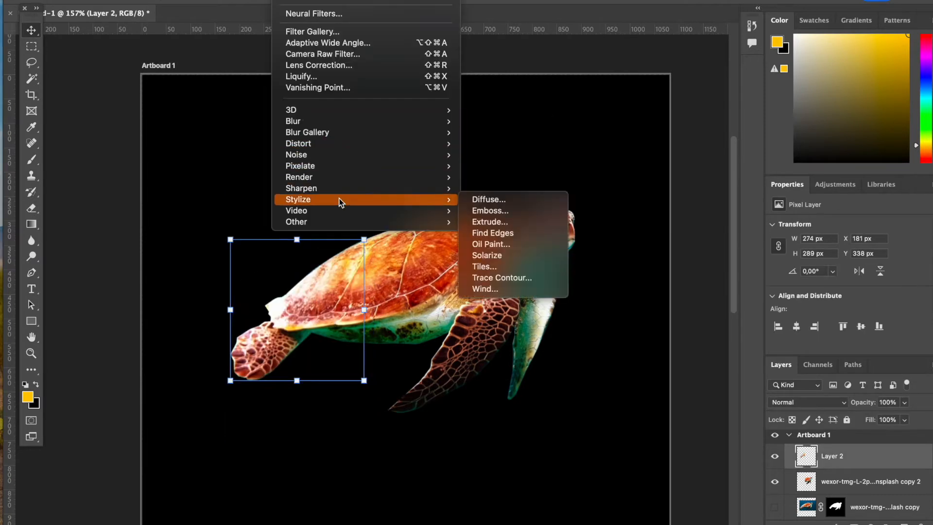
left_click(518, 287)
left_click(552, 88)
left_click(654, 183)
left_click(340, 278)
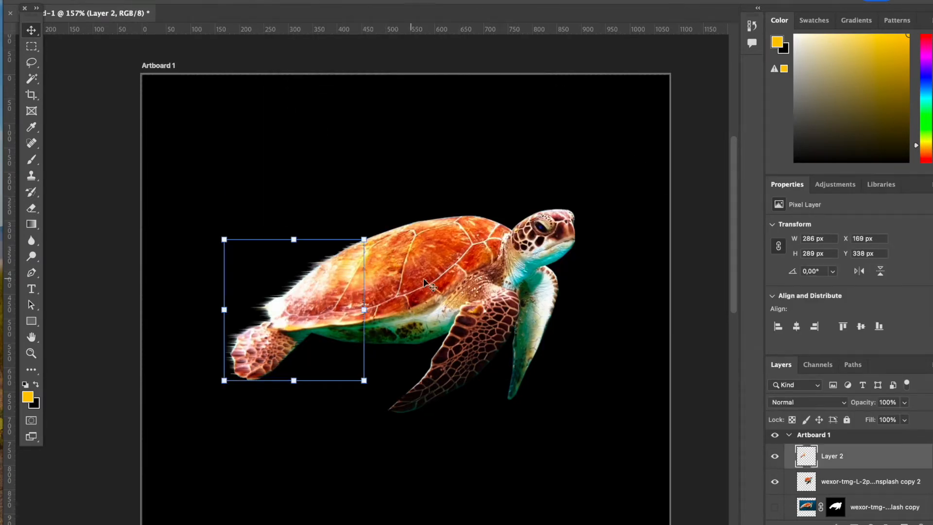
Compare the Diffuse filter modes on the rear turtle layer and apply Anisotropic
scroll(373, 278, "up", 3)
left_click(291, 1)
mouse_move(340, 200)
left_click(515, 202)
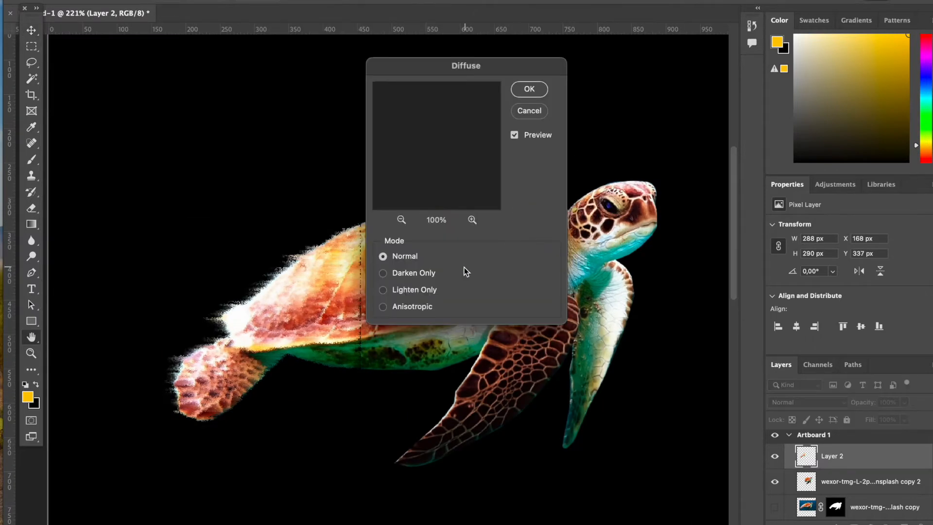
left_click(384, 273)
left_click(388, 292)
left_click(388, 306)
left_click(523, 93)
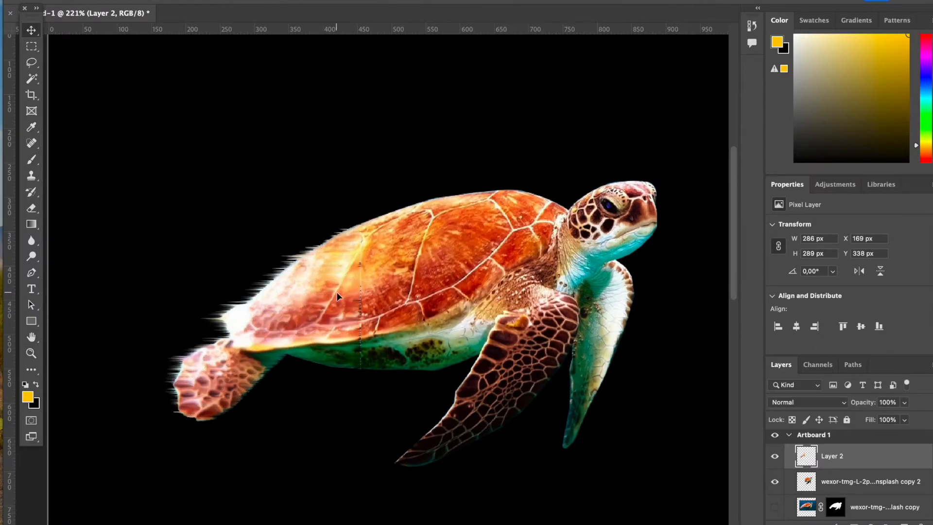
Nudge the rear turtle layer to X 169 px, Y 340 px to line it up with the front part
left_click_drag(336, 291, 341, 293)
left_click_drag(397, 317, 395, 320)
key("Up")
key("Up")
left_click(267, 333)
key("super+plus")
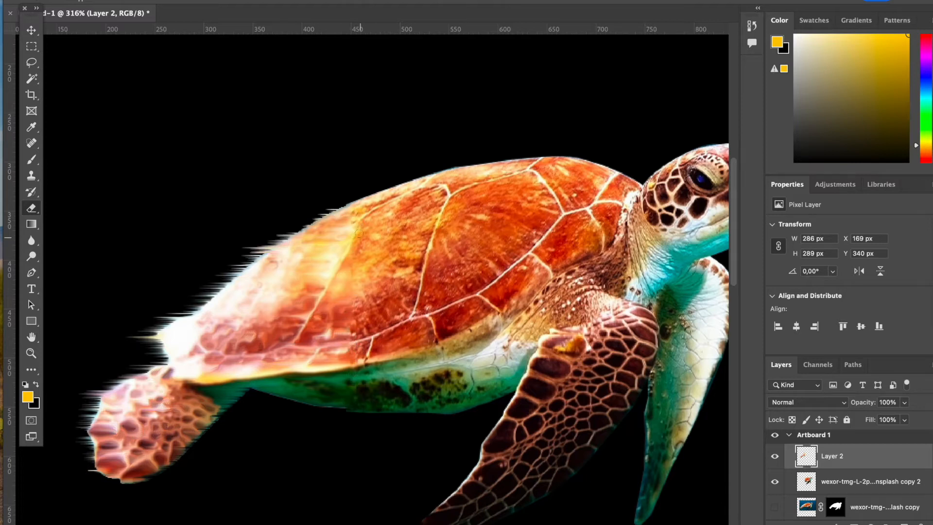
Undo the position changes made to the rear turtle layer
scroll(351, 341, "down", 10)
key("v")
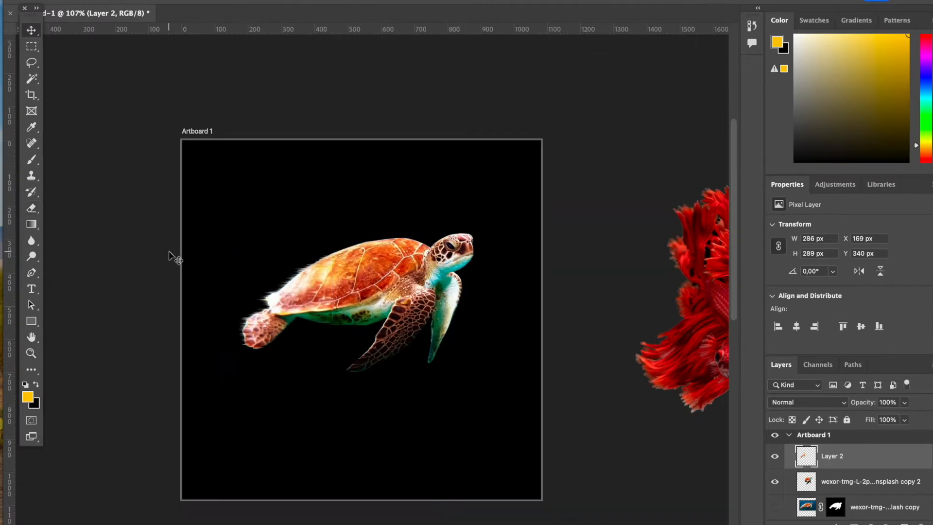
left_click(169, 252)
scroll(250, 310, "up", 7)
left_click(250, 310)
key("super+z")
key("super+z")
key("super+z")
key("super+shift+z")
Try a Lens Blur on the rear turtle layer
left_click_drag(383, 341, 382, 342)
left_click(355, 376)
left_click(253, 302)
left_click(287, 0)
mouse_move(303, 122)
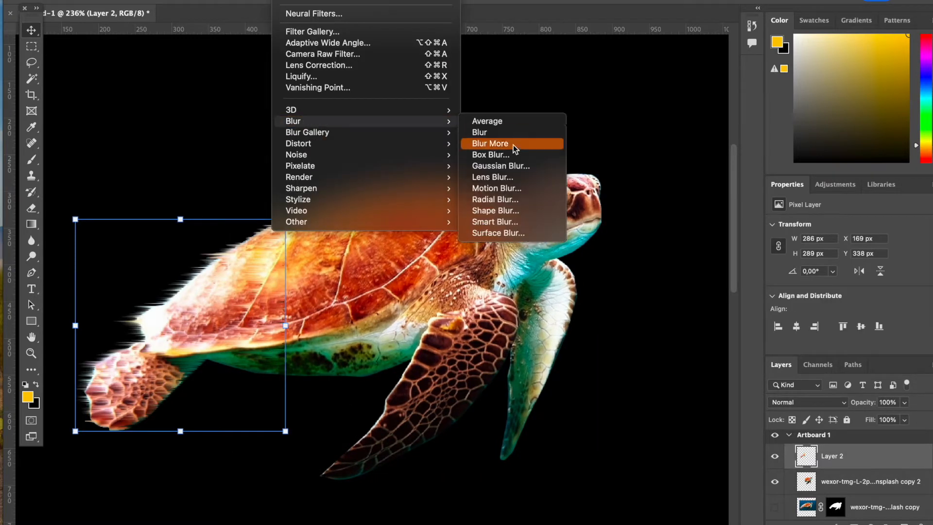
left_click(520, 177)
left_click(848, 34)
Try the Tiles filter on the rear turtle layer
left_click(286, 0)
mouse_move(332, 197)
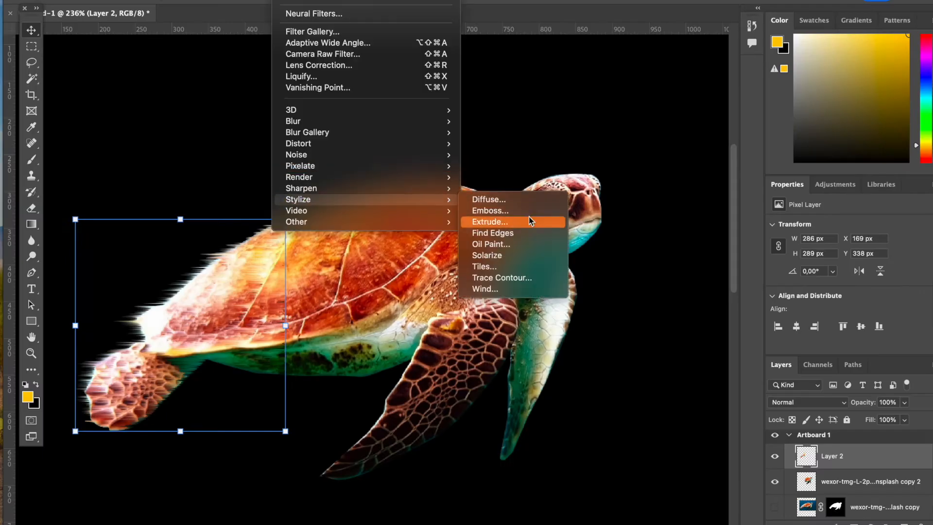
left_click(536, 267)
left_click(520, 143)
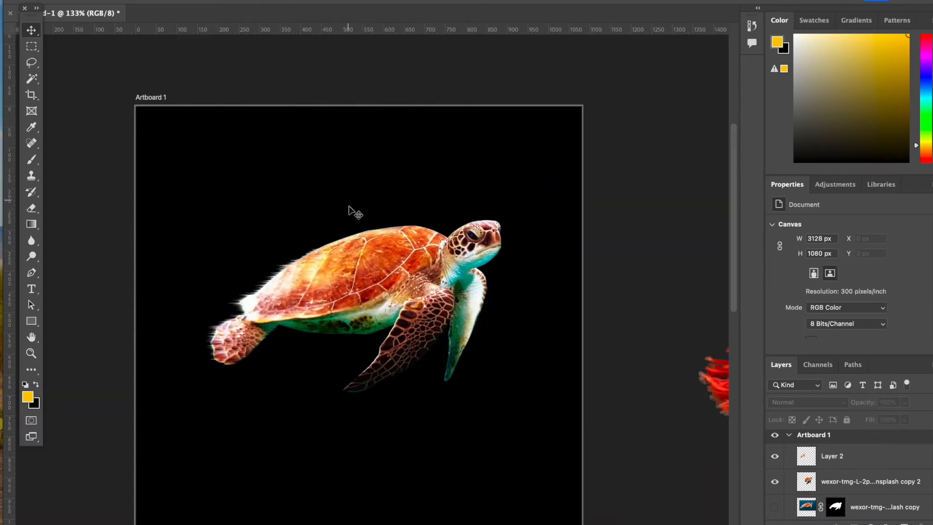
Apply the Mosaic filter with a cell size of 8 to the turtle's rear layer
left_click(349, 301)
left_click(286, 0)
mouse_move(348, 166)
left_click(502, 165)
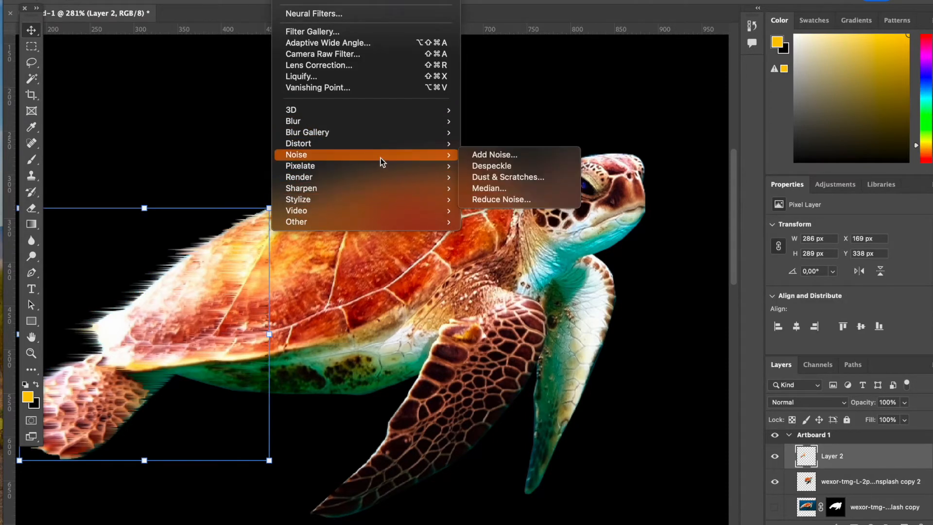
mouse_move(378, 135)
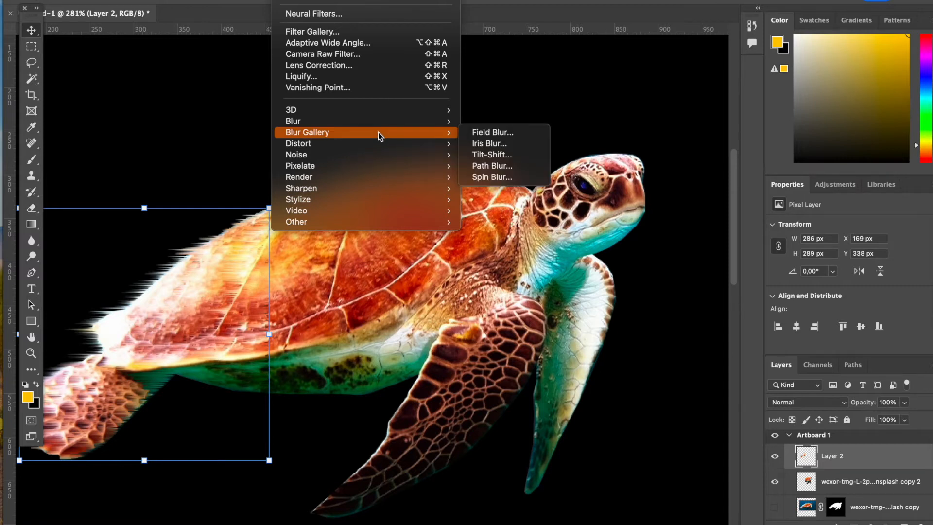
mouse_move(388, 160)
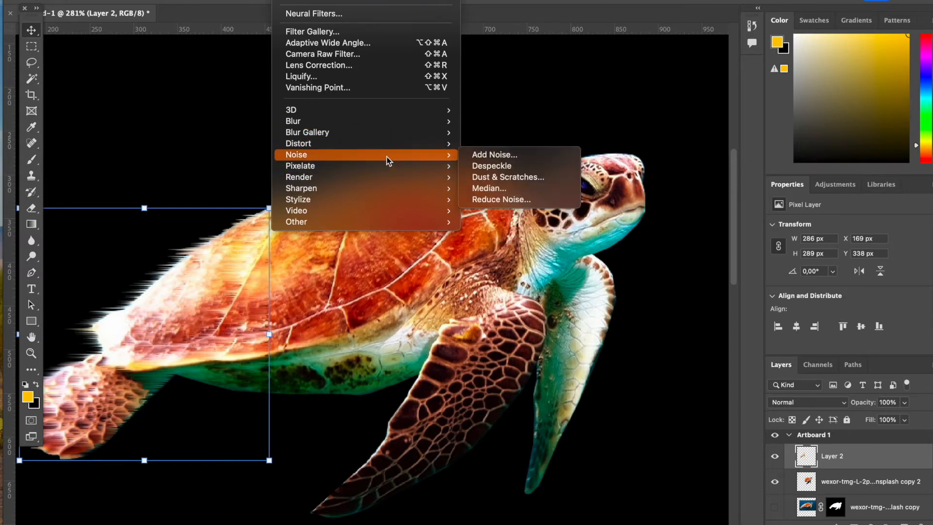
left_click(494, 218)
left_click_drag(386, 277, 381, 275)
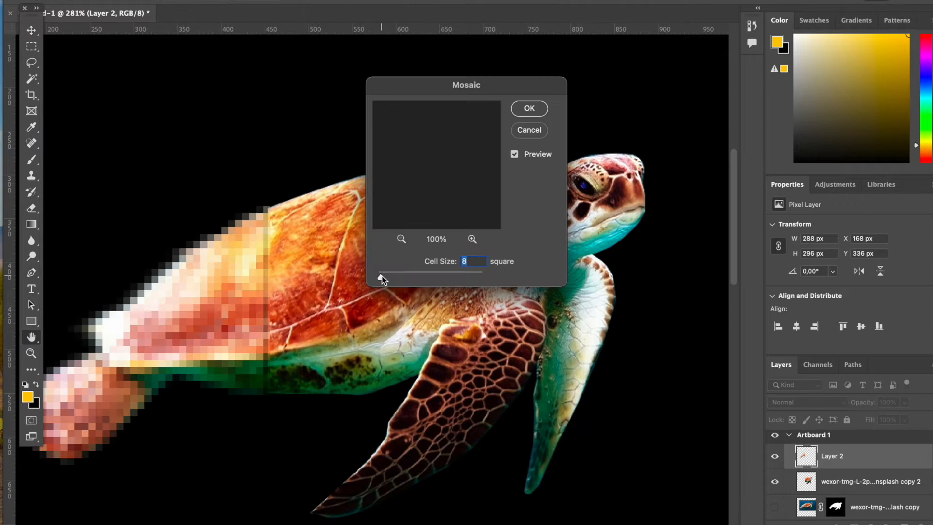
key("Return")
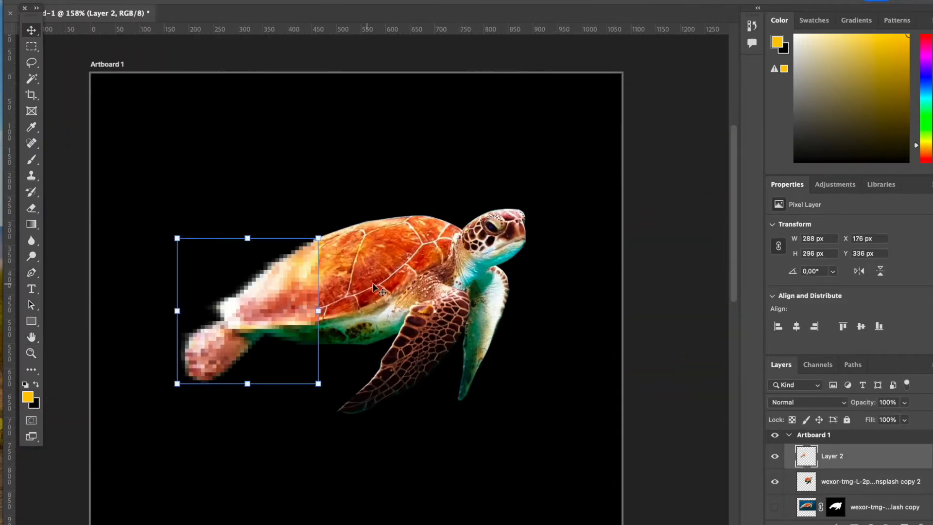
Duplicate the turtle's front layer and mask the copy to a vertical strip next to the mosaic part
scroll(307, 287, "up", 4)
left_click(379, 268)
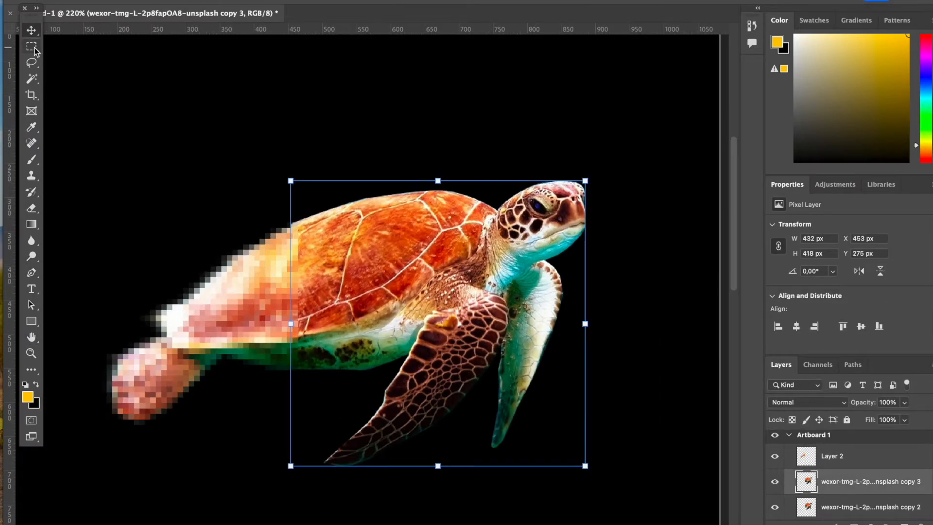
left_click(854, 524)
left_click(805, 482)
Try repeating the last Mosaic filter on the masked strip copy
left_click(287, 0)
left_click(301, 0)
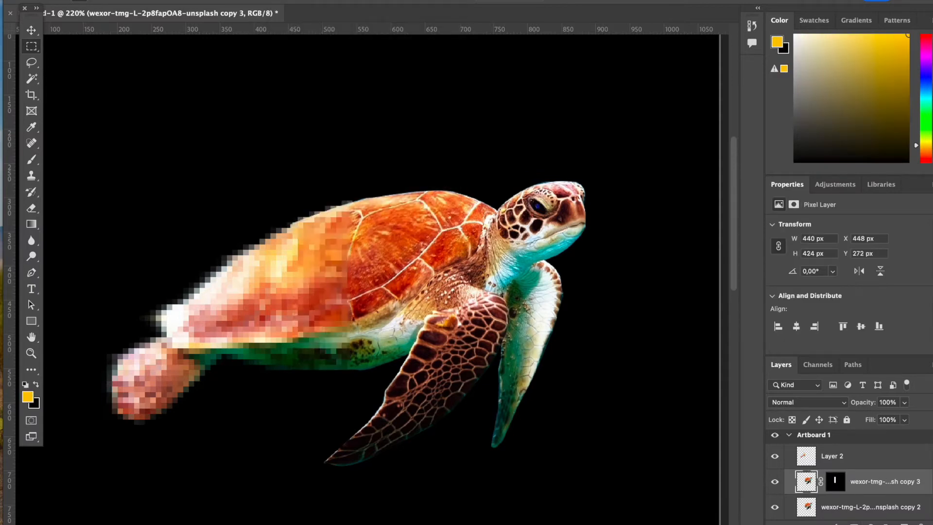
key("super+z")
Apply the Pixelate > Mosaic filter to the masked strip copy with its cell size reduced
left_click(286, 0)
mouse_move(345, 189)
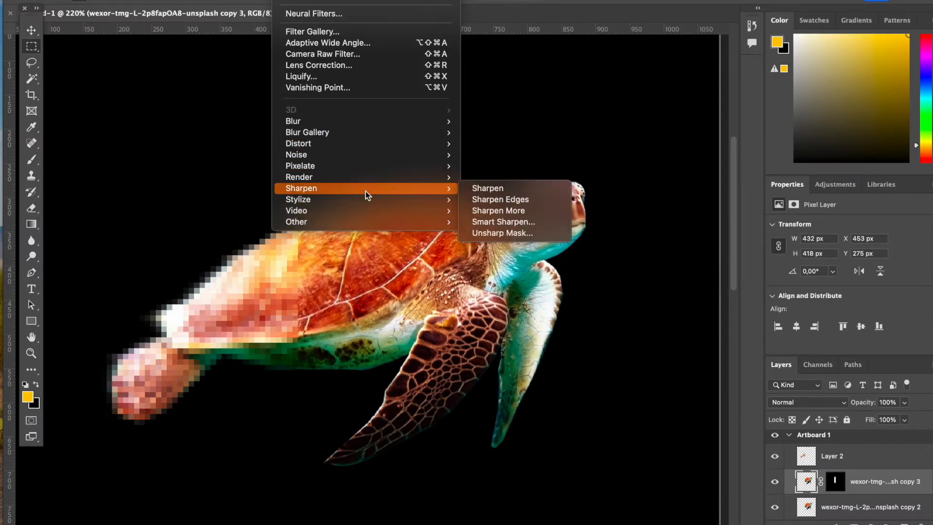
mouse_move(583, 0)
type("mosai")
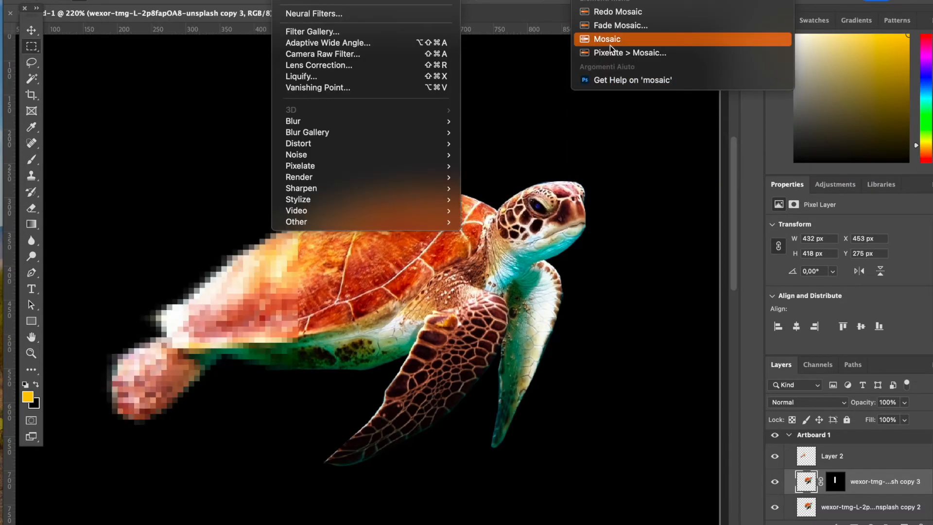
left_click(613, 52)
mouse_move(382, 272)
left_mouse_down()
mouse_move(407, 278)
mouse_move(384, 278)
left_mouse_up()
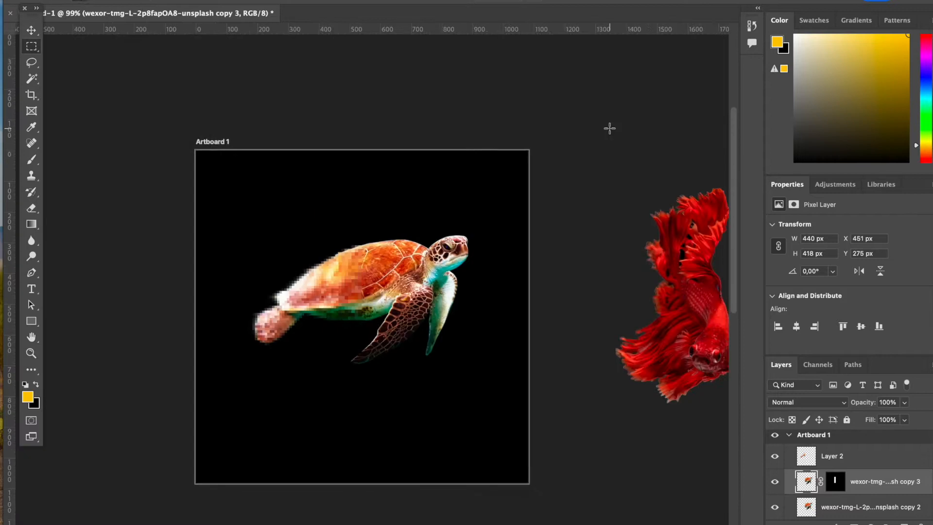
scroll(609, 128, "up", 5)
key("super+z")
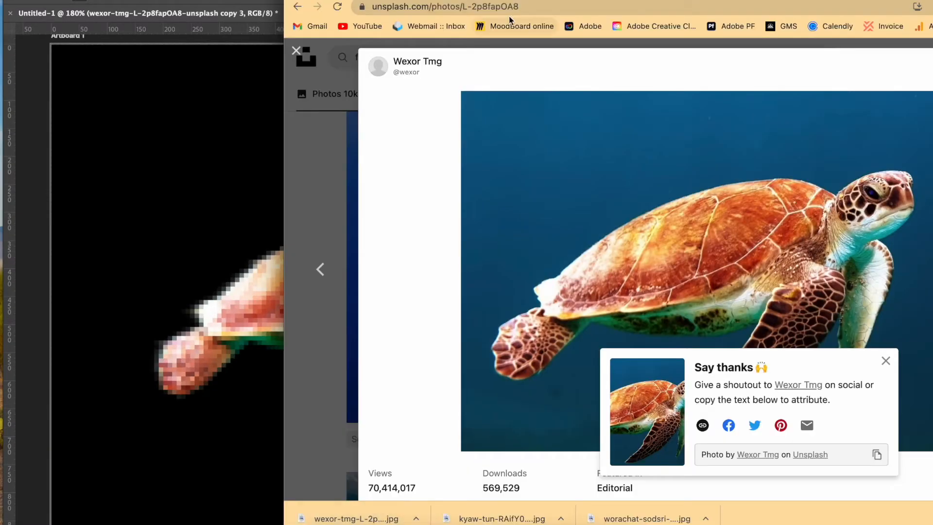
Switch to the web browser and look up "are turtles endangered"
left_click(505, 9)
type("are turtles endangered")
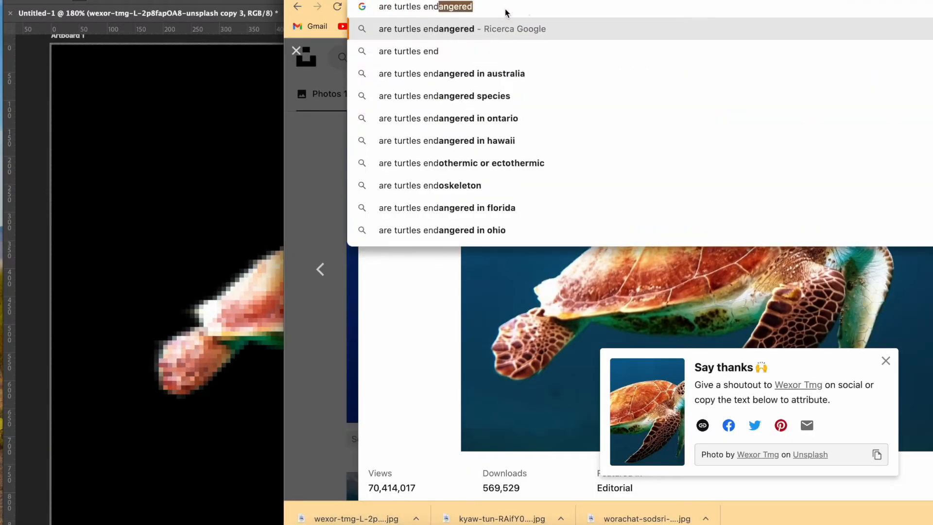
key("Return")
scroll(372, 326, "down", 5)
left_click(462, 164)
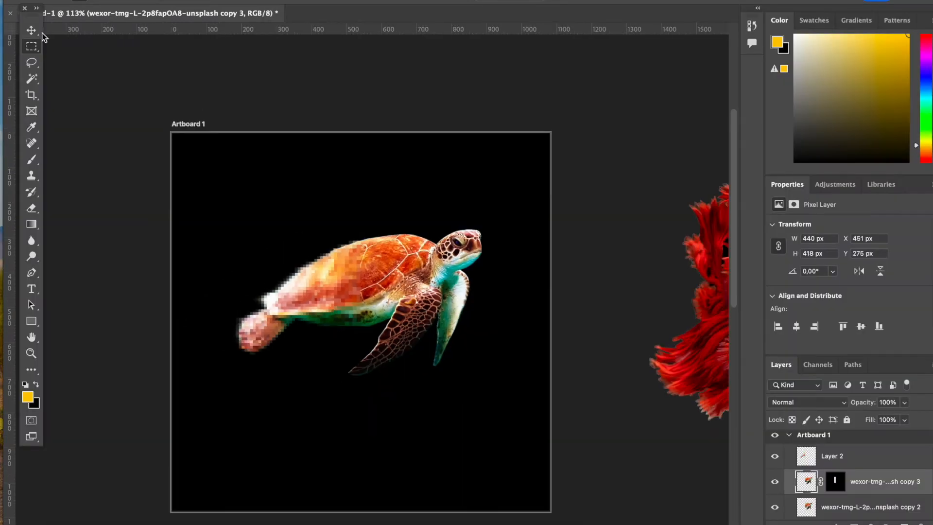
Convert the turtle's rear, strip and front layers into one Smart Object
right_click(832, 456)
left_click(777, 142)
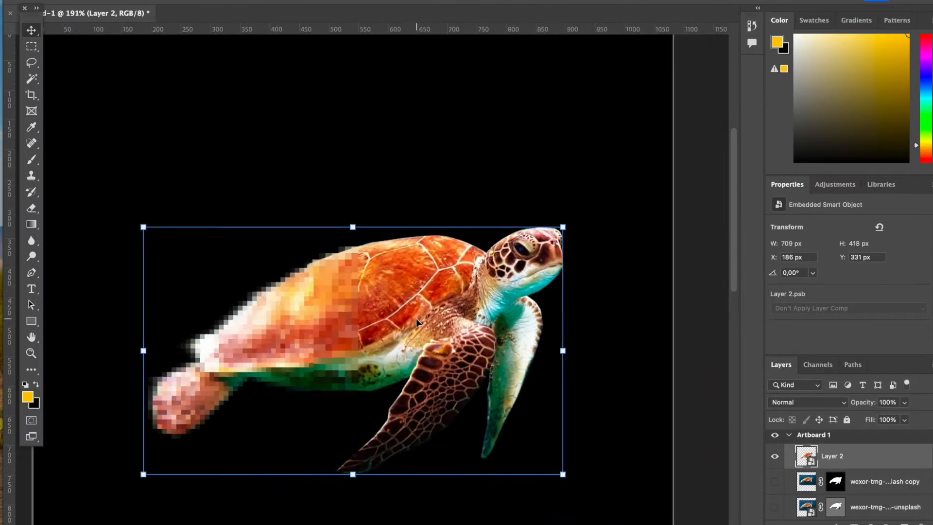
Try the Camera Raw Filter on the turtle Smart Object, adjusting several Basic sliders
left_click(287, 1)
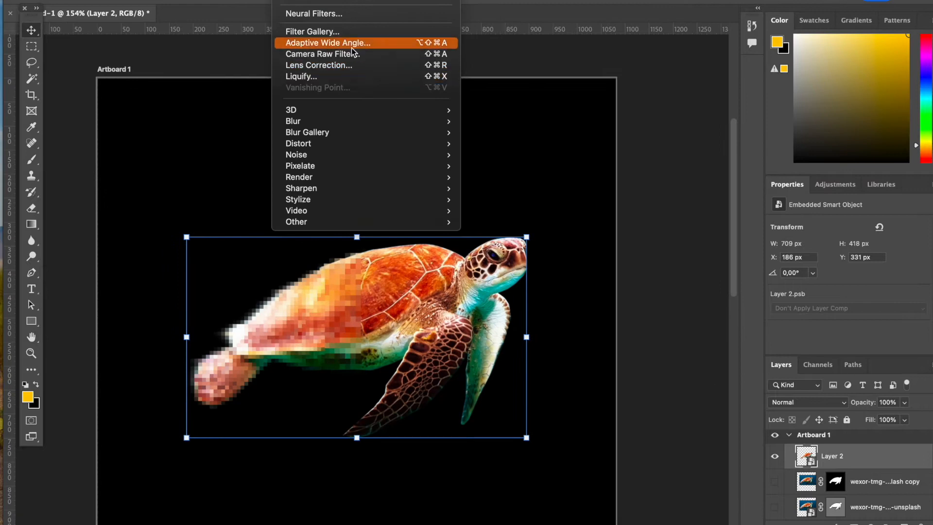
left_click(320, 32)
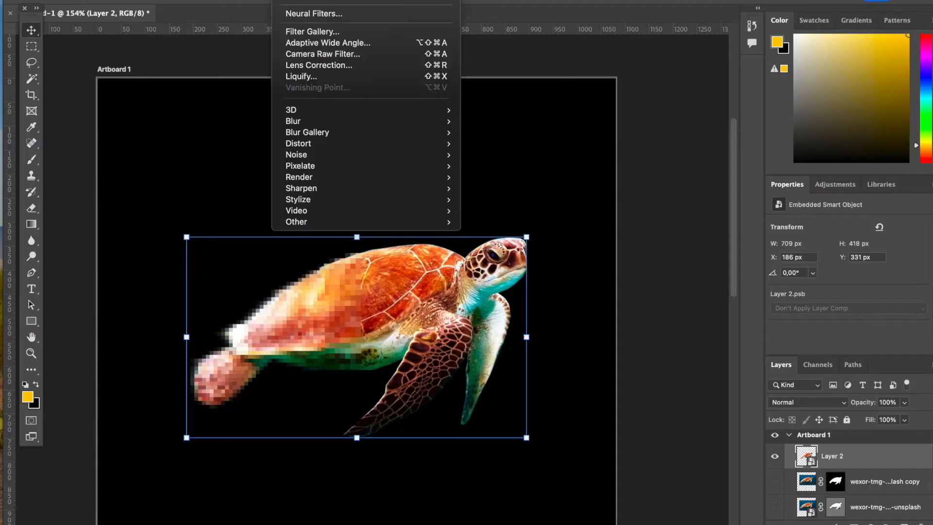
left_click(408, 66)
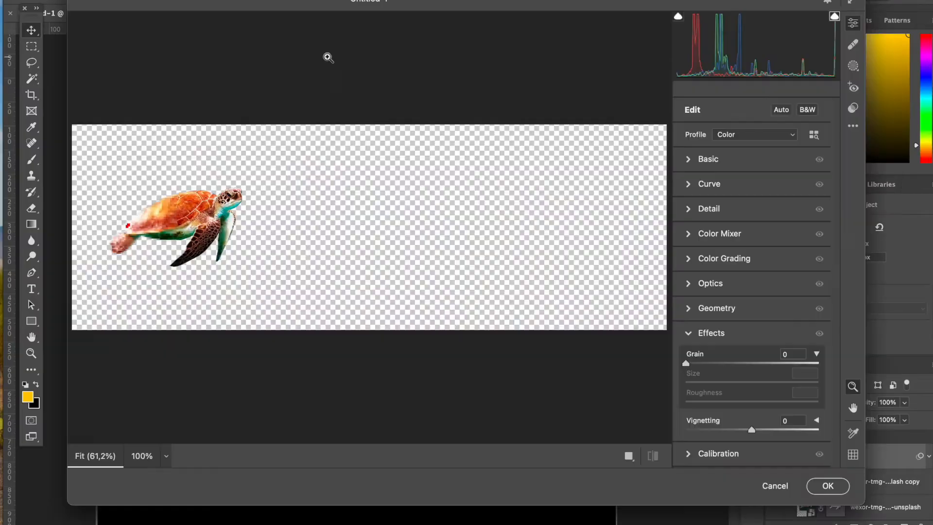
left_click(278, 215, "alt")
left_click(708, 159)
mouse_move(762, 175)
left_mouse_down()
mouse_move(720, 174)
mouse_move(760, 176)
left_mouse_up()
scroll(656, 243, "up", 1)
scroll(656, 243, "left", 3)
left_click_drag(754, 225, 755, 229)
left_click_drag(754, 424, 763, 427)
left_click_drag(753, 443, 760, 444)
scroll(656, 365, "up", 1)
scroll(782, 394, "down", 5)
left_click(722, 419)
left_click(831, 488)
Undo the Camera Raw adjustments on the turtle Smart Object
scroll(664, 219, "down", 3)
left_click(662, 212)
key("super+z")
scroll(662, 212, "up", 5)
scroll(542, 183, "down", 4)
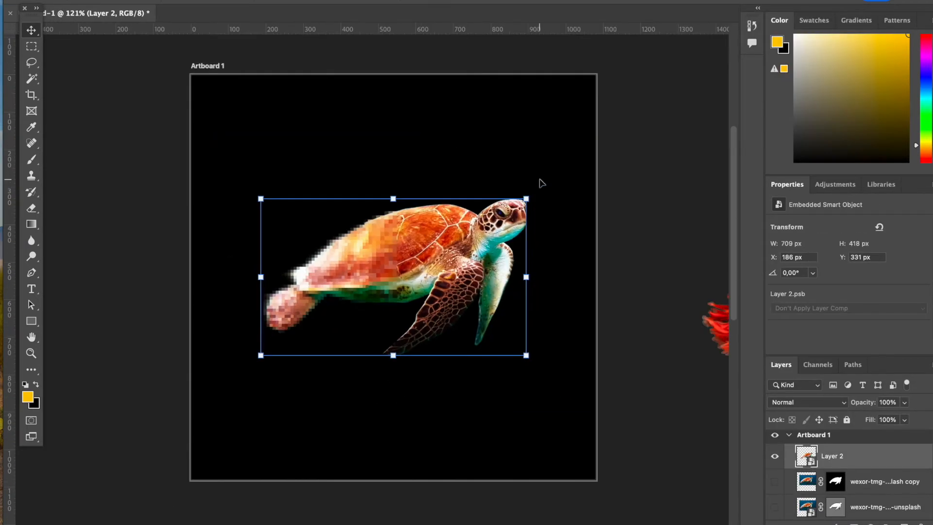
Open the contents of the turtle Smart Object for editing and switch to the Eraser
right_click(873, 467)
left_click(738, 333)
key("e")
scroll(374, 126, "up", 3)
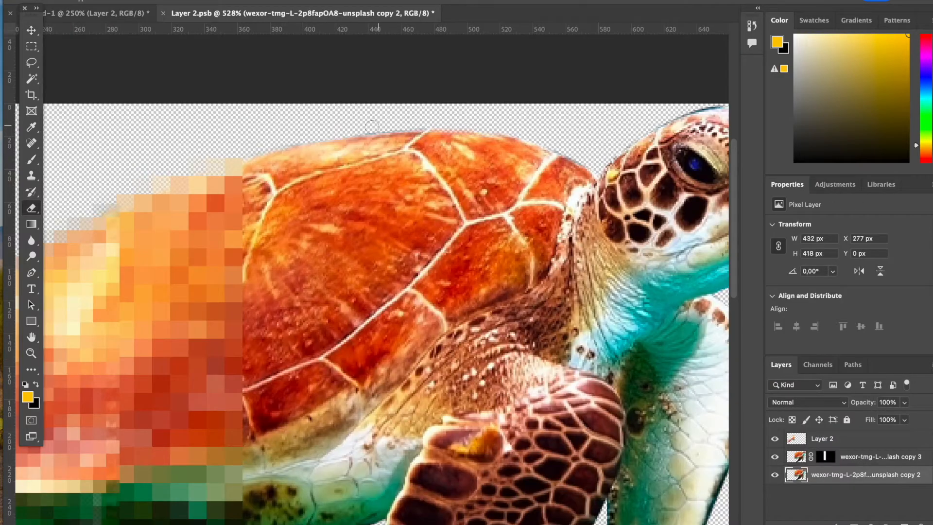
scroll(374, 126, "down", 2)
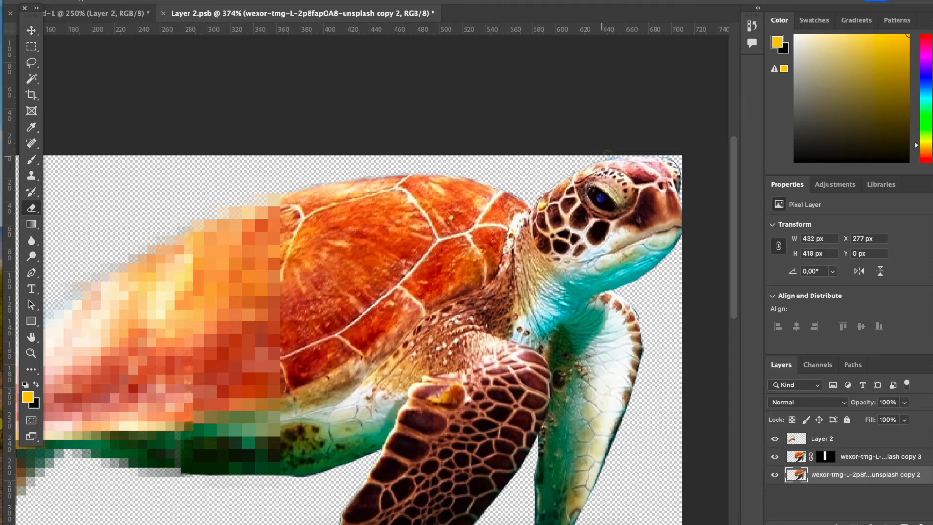
scroll(633, 146, "down", 2)
scroll(633, 146, "up", 4)
Erase along both vertical edges of the mosaic strip in the copy 3 layer to soften the seams
left_click(860, 458)
left_click_drag(236, 199, 231, 284)
key("space")
mouse_move(232, 284)
left_mouse_down()
mouse_move(393, 174)
mouse_move(402, 201)
left_mouse_up()
left_click_drag(401, 204, 407, 267)
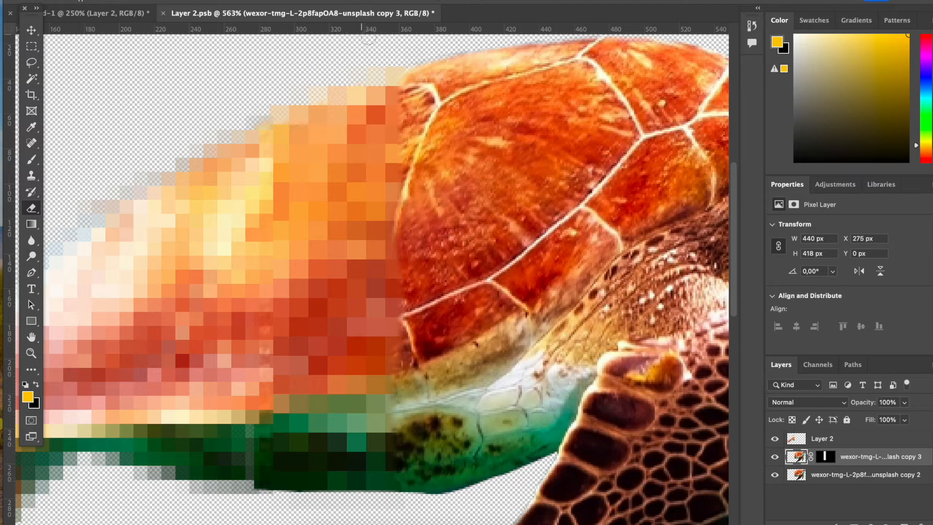
scroll(323, 356, "down", 3)
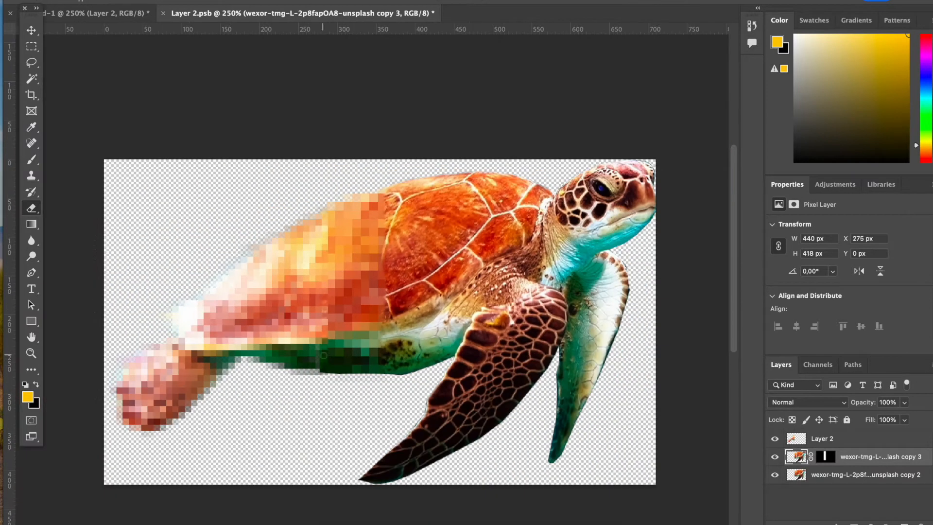
left_click_drag(331, 388, 331, 214)
scroll(335, 273, "down", 2)
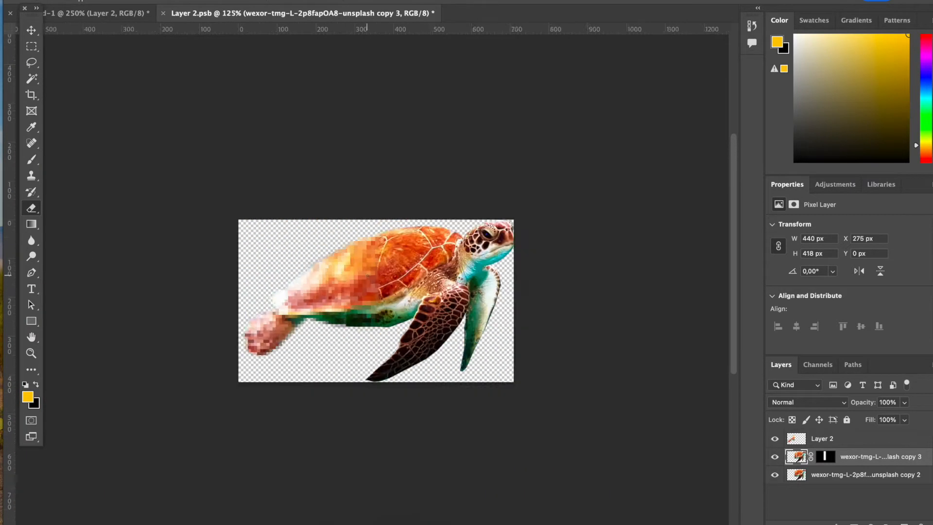
Save the Smart Object's contents and close it to return to the main document
scroll(336, 272, "up", 2)
key("v")
left_click(287, 54)
key("super+s")
key("super+w")
scroll(425, 249, "down", 4)
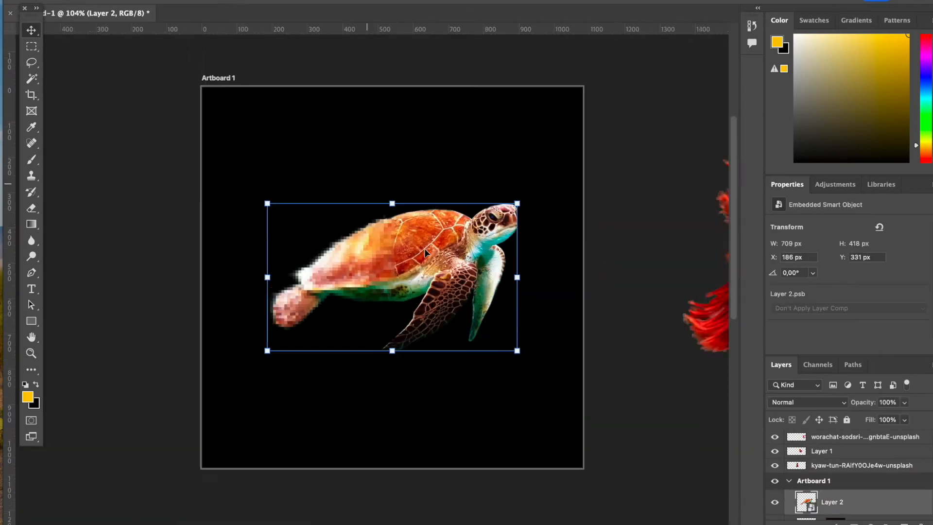
Add a Gradient Map adjustment layer above the turtle on Artboard 1
left_click(797, 403)
left_click(684, 298)
left_click(834, 186)
left_click(859, 248)
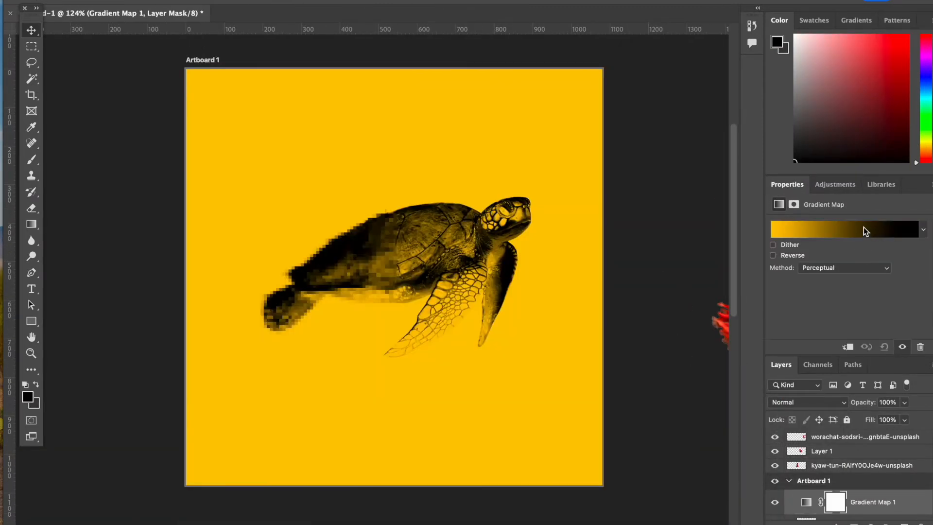
Add a red stop at 54% between the gradient's yellow and black ends, and reverse the gradient map
left_click(864, 226)
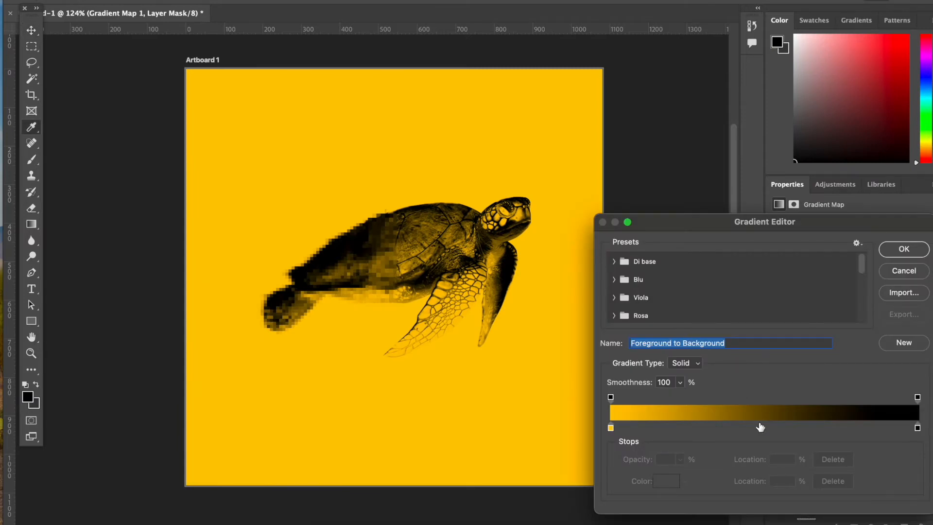
double_click(775, 427)
left_click_drag(778, 446, 777, 472)
left_click(873, 316)
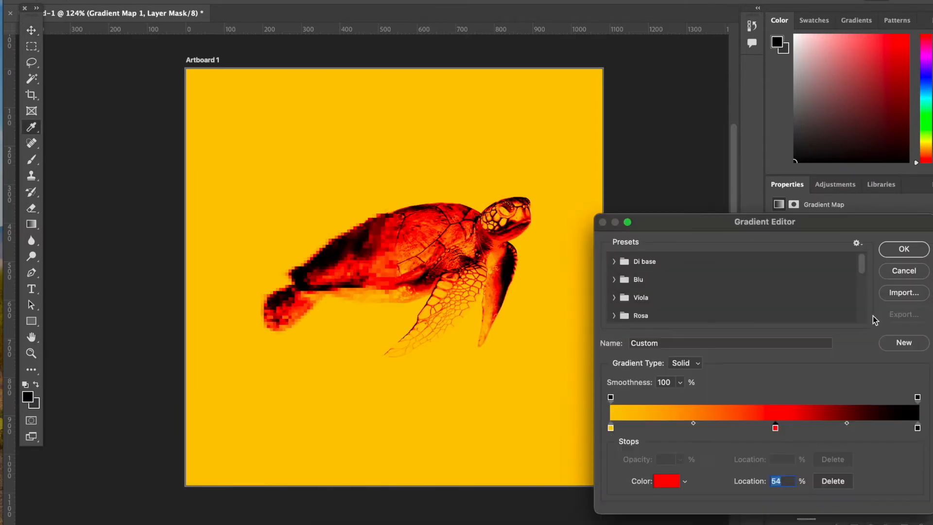
left_click(903, 249)
left_click(773, 255)
scroll(346, 305, "up", 3)
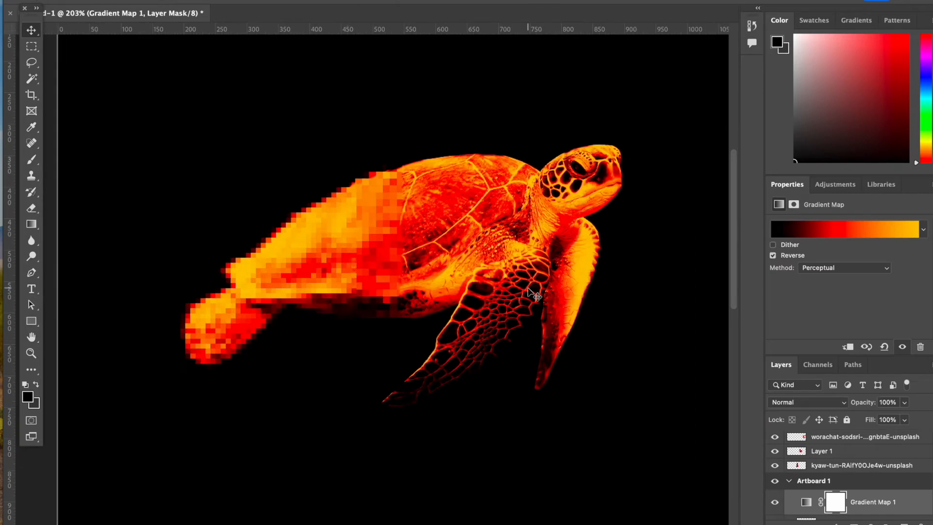
Save the yellow-red-black gradient as a new preset and try other saved gradients on the turtle
left_click(898, 228)
left_click(899, 350)
left_click(660, 314)
left_click(641, 315)
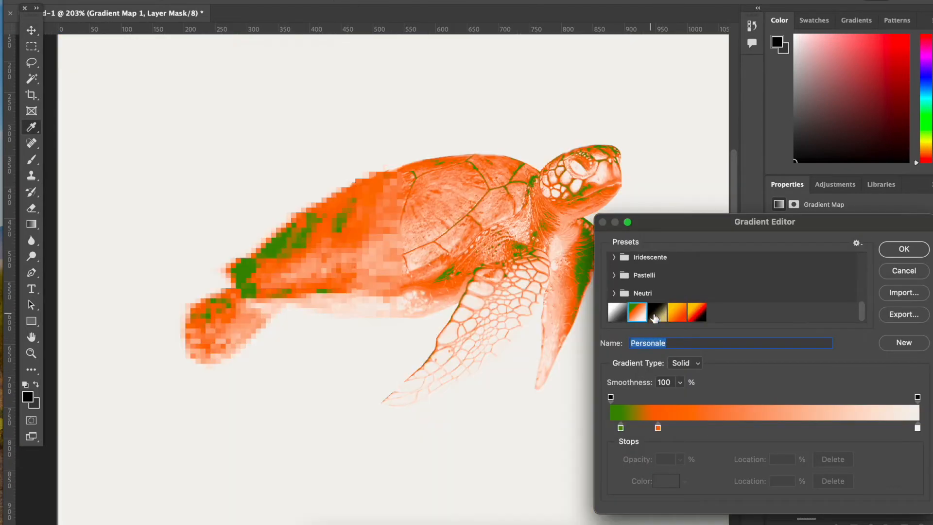
left_click(617, 316)
left_click(636, 311)
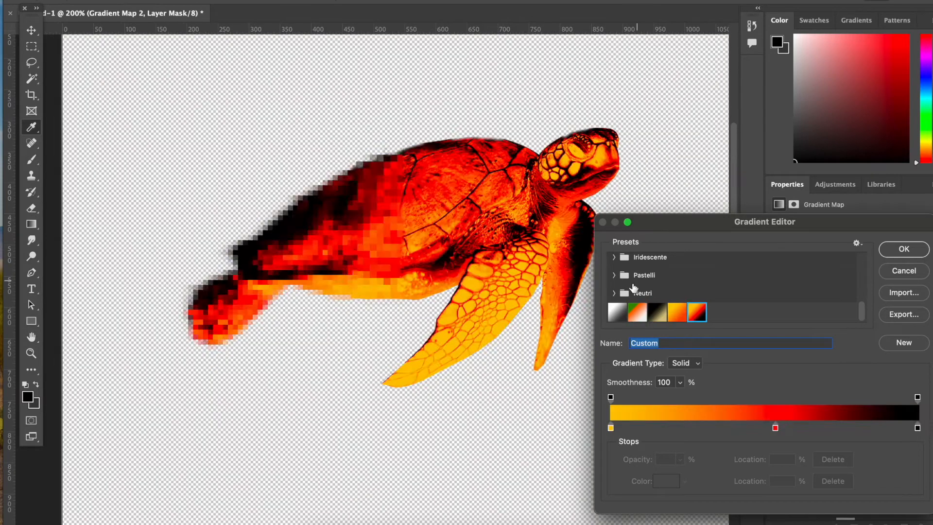
Expand the Pastelli and Neutri preset groups and try several gradients on the Artboard 2 turtle
scroll(615, 309, "down", 5)
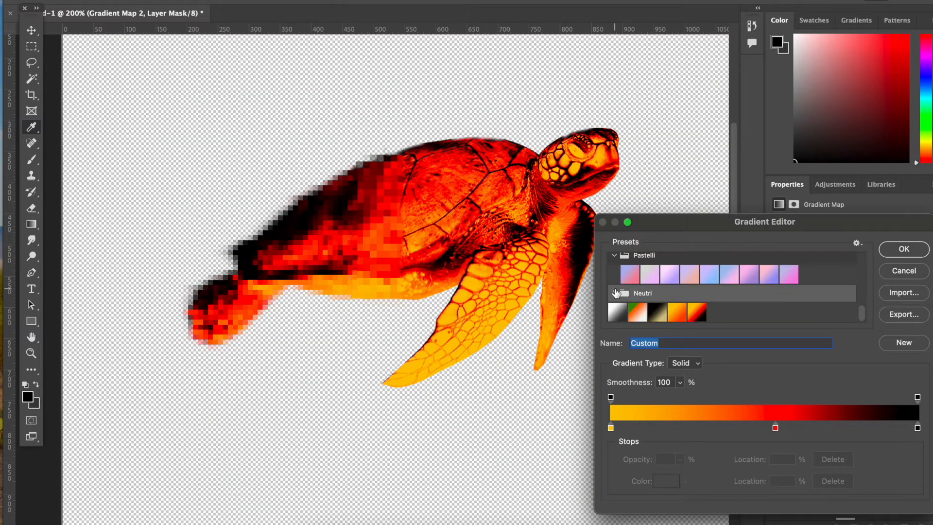
left_click(614, 293)
scroll(617, 316, "down", 3)
left_click(687, 272)
left_click(767, 272)
left_click(808, 273)
Choose the saved yellow-red-black gradient and clip the gradient map to the turtle layer on Artboard 2
scroll(806, 273, "down", 10)
left_click(697, 314)
left_click(916, 248)
left_click(851, 347)
scroll(551, 258, "down", 1)
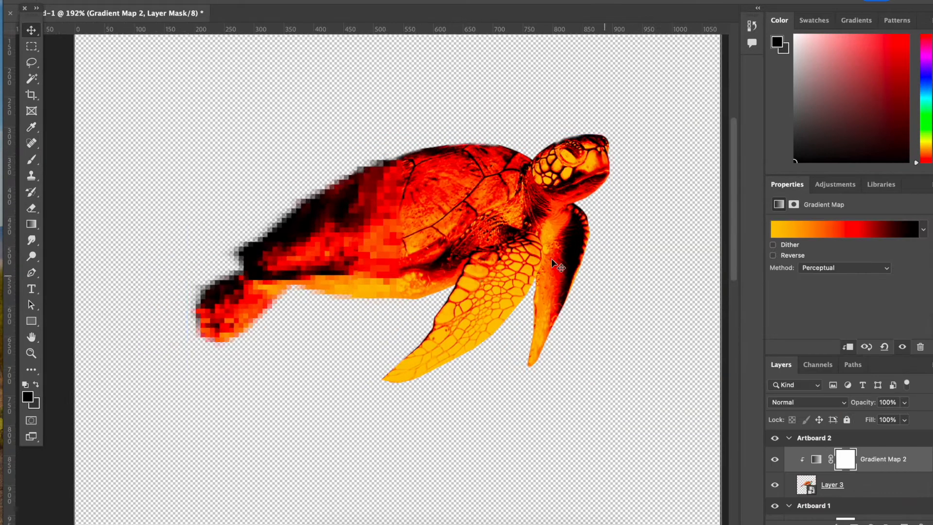
Place a cut-out plastic bag over the turtle on Artboard 2 and clip a yellow-red-black gradient map to it
left_click(551, 258)
left_click(384, 92)
scroll(512, 217, "down", 3)
scroll(502, 201, "down", 3)
scroll(486, 185, "left", 5)
left_click_drag(412, 124, 190, 118)
scroll(374, 221, "up", 4)
scroll(389, 228, "right", 5)
scroll(461, 272, "up", 2)
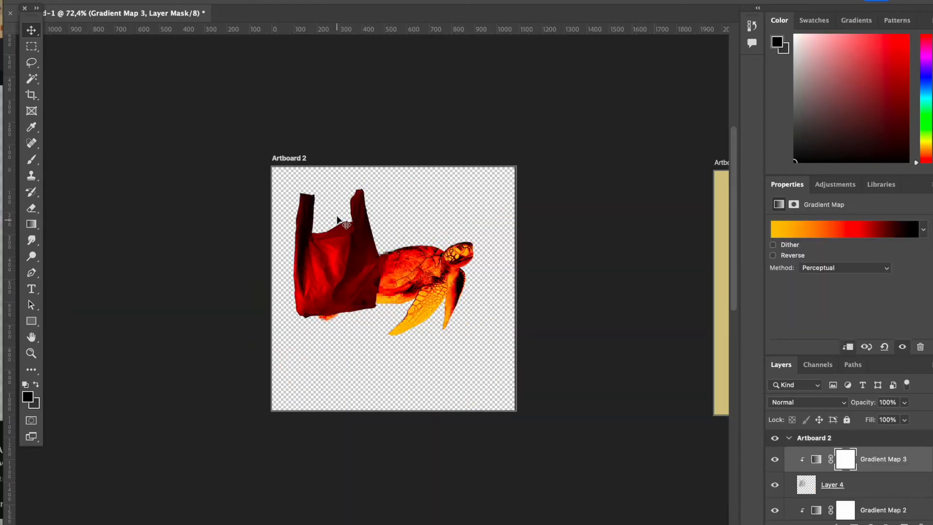
Place the plastic bag, scaled down, at the turtle's mouth and erase the part covering the jaw
mouse_move(541, 291)
left_mouse_down()
mouse_move(510, 316)
mouse_move(534, 298)
left_mouse_up()
scroll(499, 238, "down", 2)
key("v")
scroll(486, 262, "up", 3)
key("e")
left_click_drag(459, 226, 427, 292)
scroll(467, 262, "down", 10)
scroll(541, 244, "up", 4)
scroll(541, 244, "up", 4)
scroll(543, 262, "down", 5)
Erase softly along the rear edge of the turtle's hind flipper and shell on Layer 3
key("v")
left_click(832, 507)
key("e")
scroll(183, 319, "up", 2)
left_click_drag(197, 357, 286, 238)
scroll(292, 506, "down", 3)
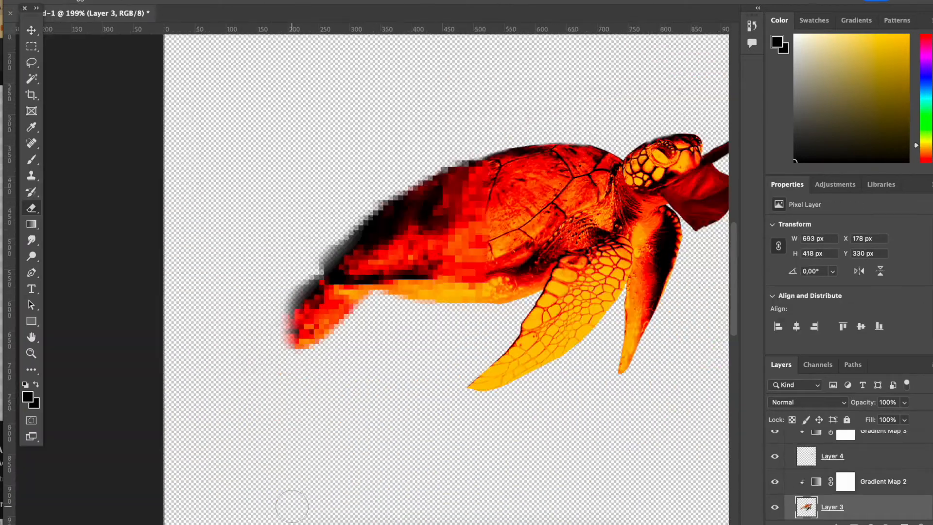
scroll(294, 314, "down", 5)
Select the plastic bag layer and set up a 25 px Kyle spatter brush (Pennelli a spruzzo) with a yellow foreground
scroll(455, 254, "up", 10)
key("v")
left_click(454, 254)
left_click(31, 160)
left_click(30, 396)
key("Escape")
left_click(92, 1)
left_click(119, 163)
left_click_drag(135, 32, 82, 32)
Select the plastic bag's Layer 4 and reduce the size of the Kyle spatter brush
scroll(371, 296, "down", 5)
scroll(371, 296, "up", 5)
left_click_drag(379, 306, 505, 333)
left_click(91, 2)
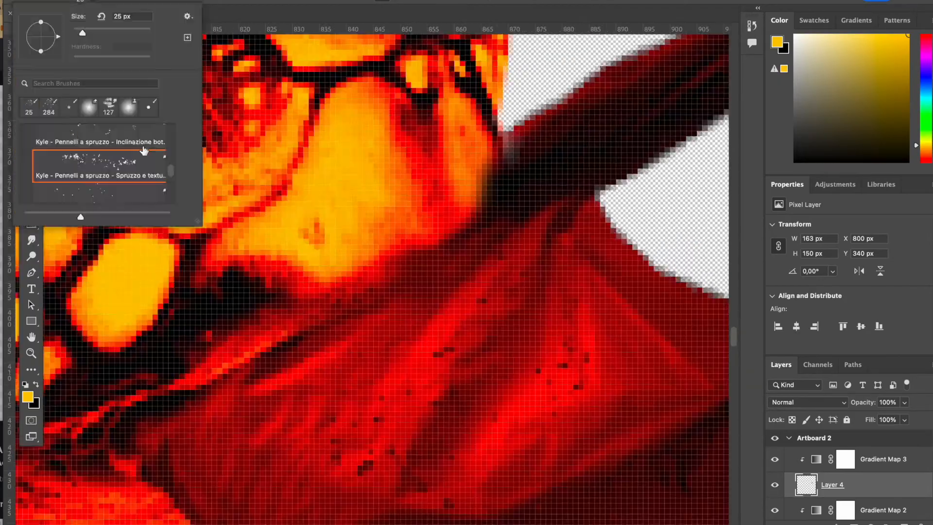
left_click(845, 459)
left_click(832, 484)
key("bracketleft")
key("bracketleft")
key("bracketleft")
key("bracketleft")
key("bracketleft")
key("bracketleft")
scroll(371, 229, "down", 4)
key("v")
left_click(371, 229)
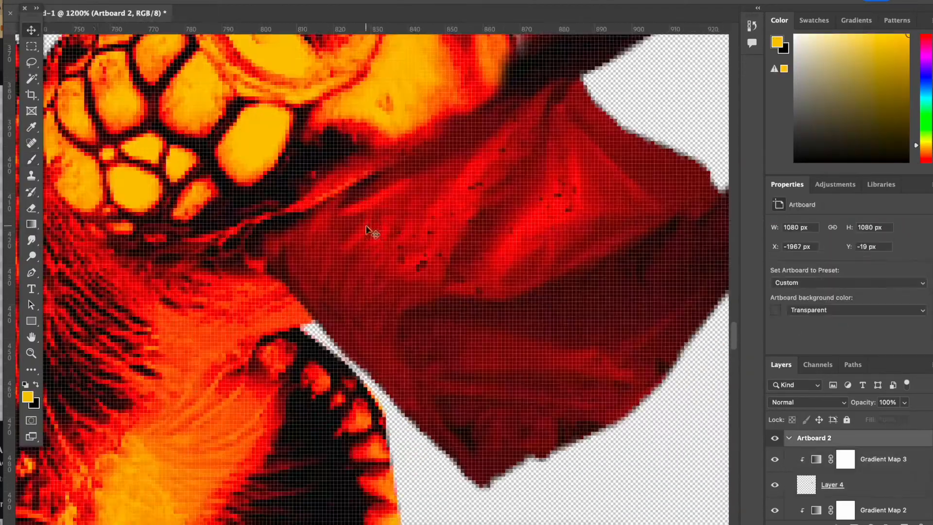
Add a new layer for brushwork above the plastic bag and apply a Gaussian Blur with a 4.6-pixel radius
left_click(904, 523)
left_click(32, 159)
scroll(374, 187, "down", 5)
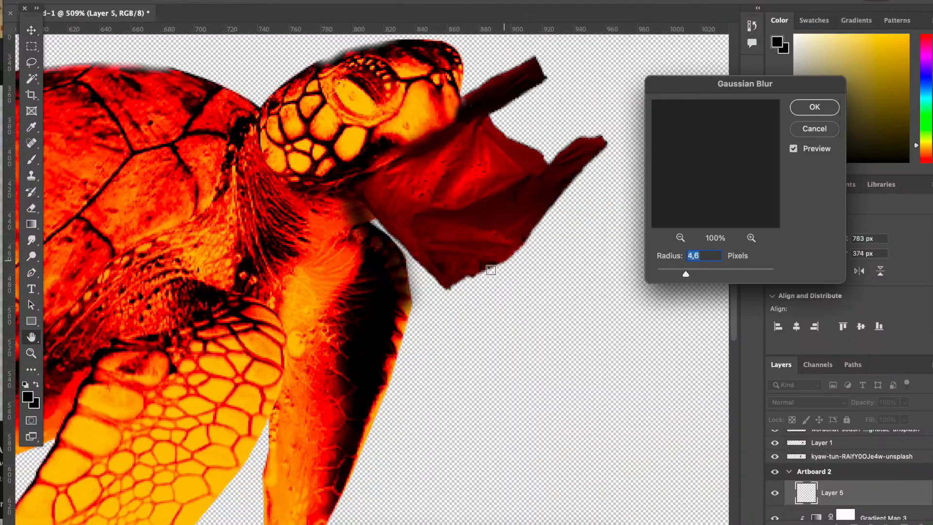
key("Return")
key("v")
Group the turtle and plastic bag layers on Artboard 2 and convert the group to a smart object
scroll(534, 240, "up", 3)
left_click(535, 240)
scroll(535, 240, "down", 3)
key("super+g")
right_click(843, 456)
left_click(649, 323)
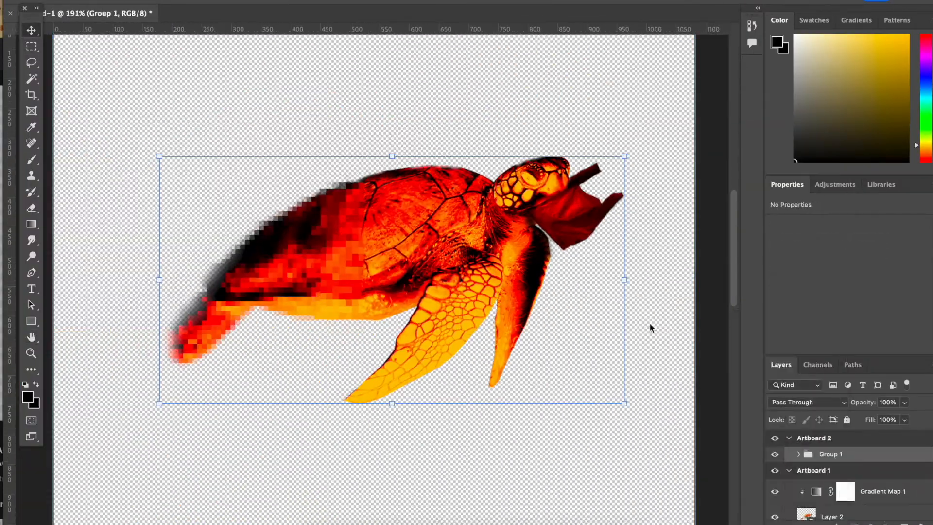
left_click(486, 252)
scroll(649, 323, "up", 3)
scroll(850, 486, "up", 5)
right_click(850, 495)
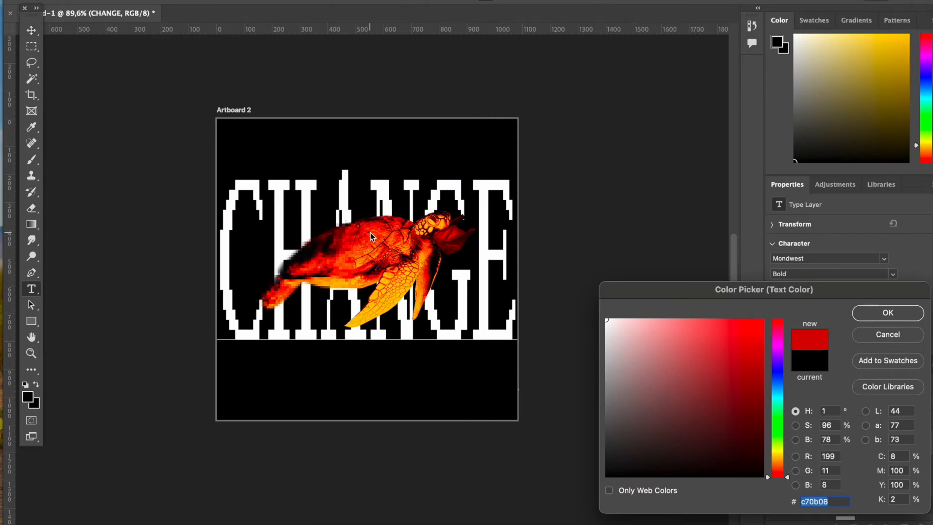
Colour the CHANGE text yellow by sampling the turtle's front flipper
left_click(384, 281)
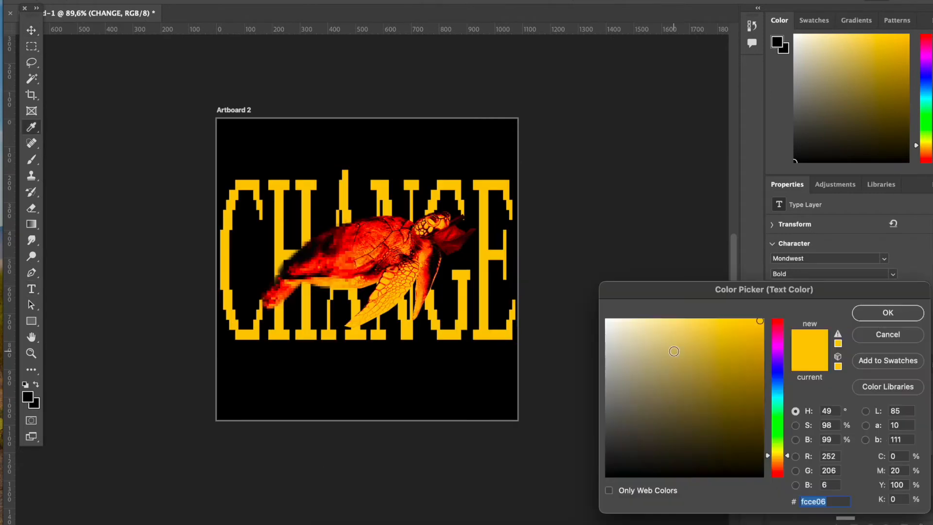
mouse_move(777, 455)
left_mouse_down()
mouse_move(777, 380)
mouse_move(780, 449)
left_mouse_up()
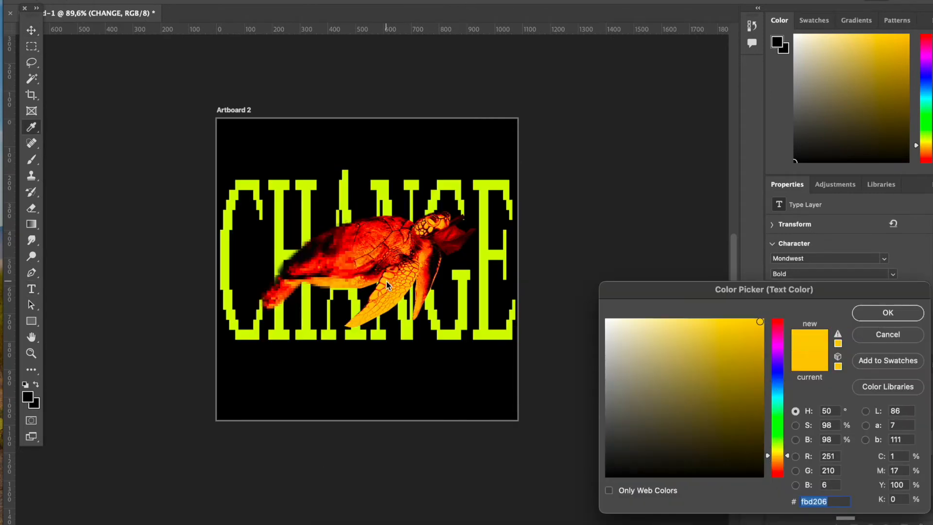
left_click(887, 313)
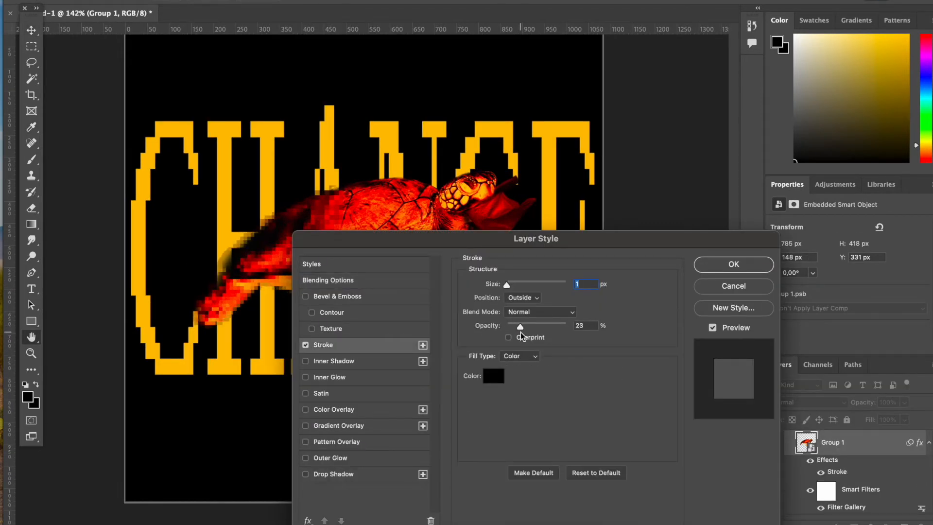
Style the turtle smart object with a 1 px black outside stroke at 23% opacity and a drop shadow
left_click(317, 474)
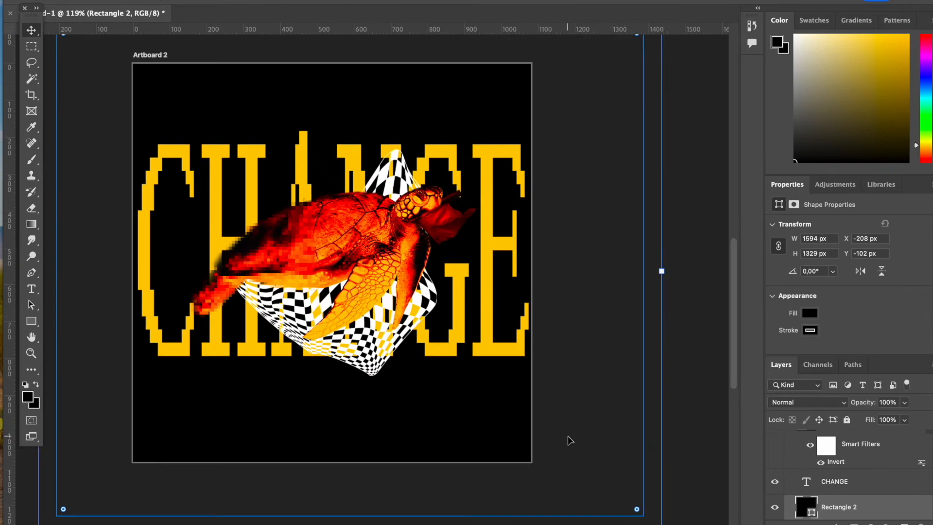
left_click(434, 290)
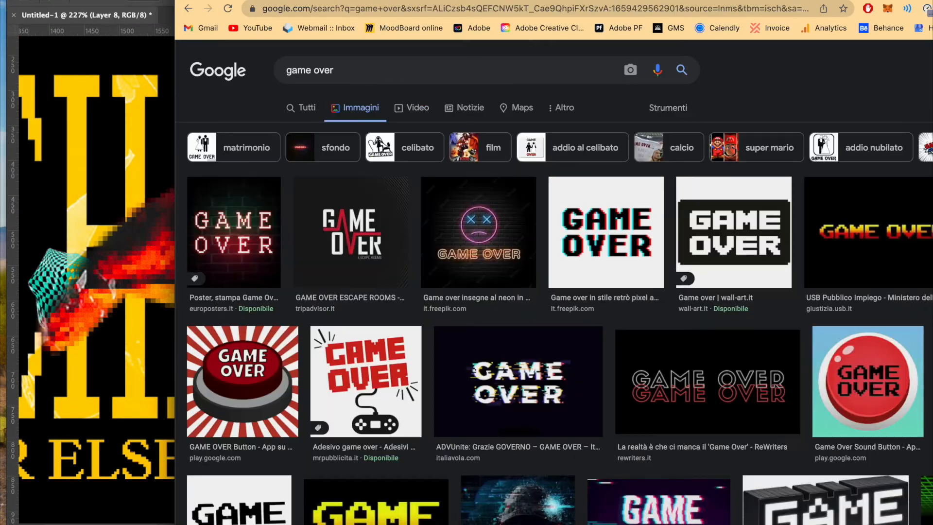
Switch to the browser, search Google for endangered turtles and select a passage about sea turtles and plastic
left_click(583, 8)
type("tutles endan")
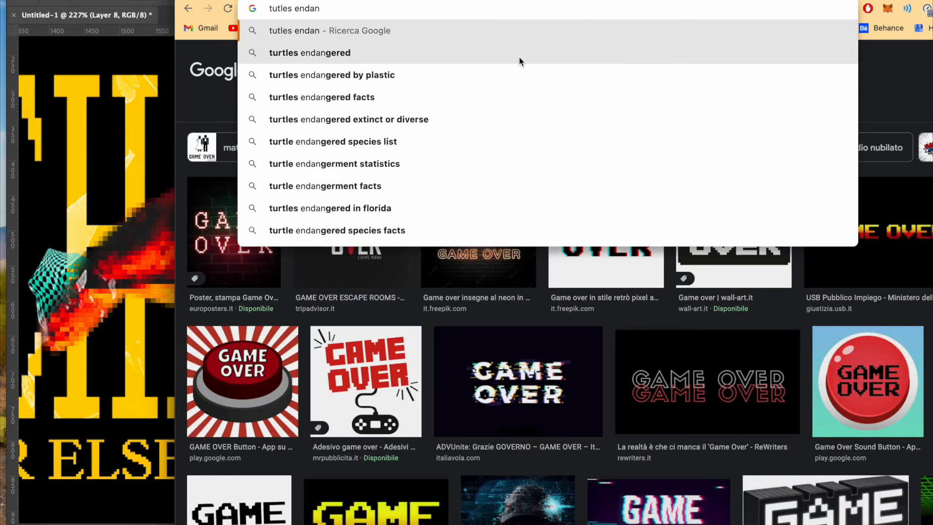
left_click(520, 57)
left_click(478, 70)
type("bt")
left_click(351, 96)
left_click_drag(286, 152, 381, 229)
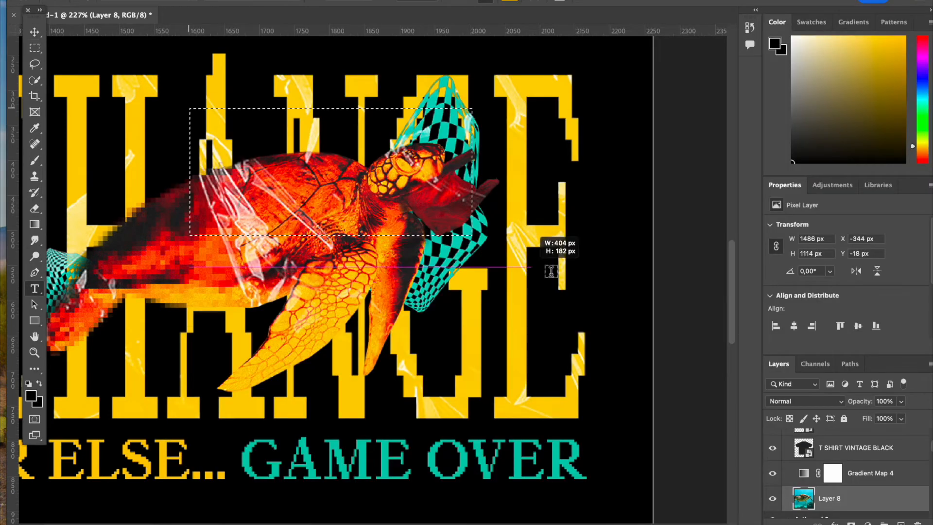
Insert the paragraph starting "All sea turtle species are at risk from plastic" and set it in white Monument Extended Bold
type("All sea turtle species are at risk from plastic. The carnivorous loggerhead and mainly plant-eating green turtle both were shown to be consuming plastic in alarming quantities, according to a study from the University of Tokyo.")
left_click_drag(599, 182, 195, 34)
key("super+c")
left_click(194, 2)
left_click(214, 11)
left_click(305, 68)
left_click_drag(189, 358, 31, 359)
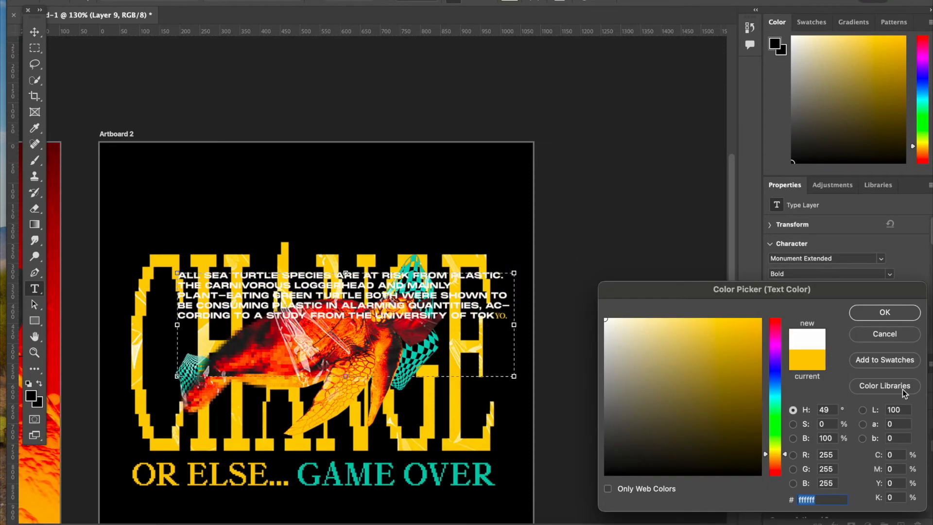
key("Return")
Narrow the paragraph's text box to about 670 px and apply white Monument Extended to the whole text
left_click_drag(514, 376, 389, 375)
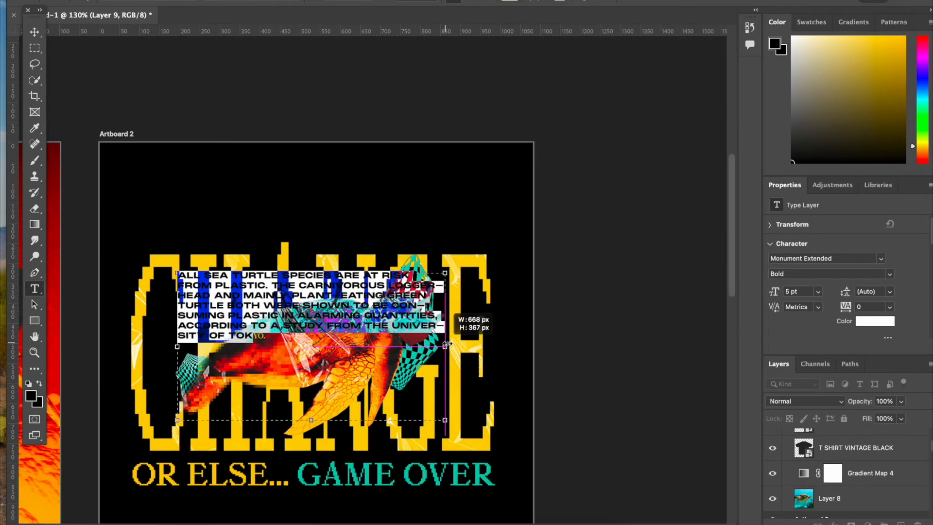
left_click_drag(446, 343, 453, 344)
left_click_drag(267, 336, 179, 275)
left_click(195, 2)
left_click(213, 12)
left_click(194, 69)
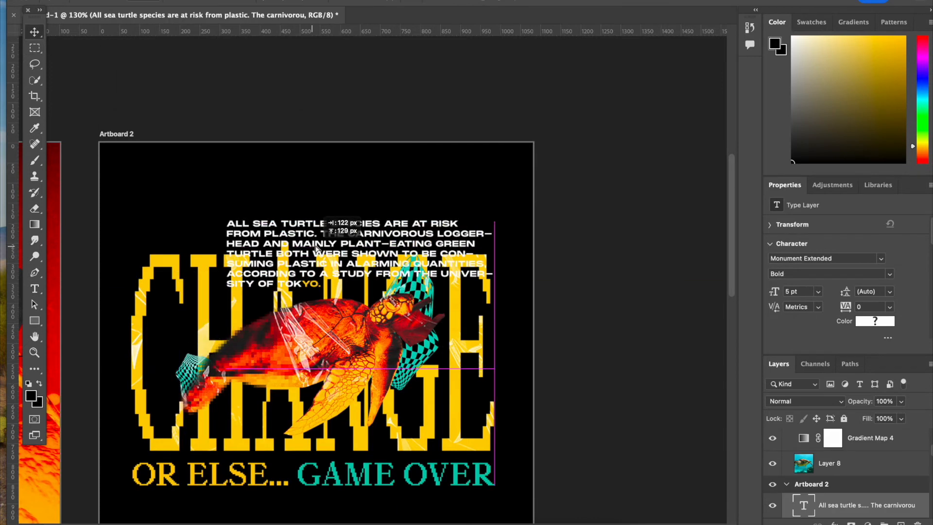
left_click(874, 320)
key("Return")
left_click_drag(498, 292, 515, 290)
key("ctrl+Return")
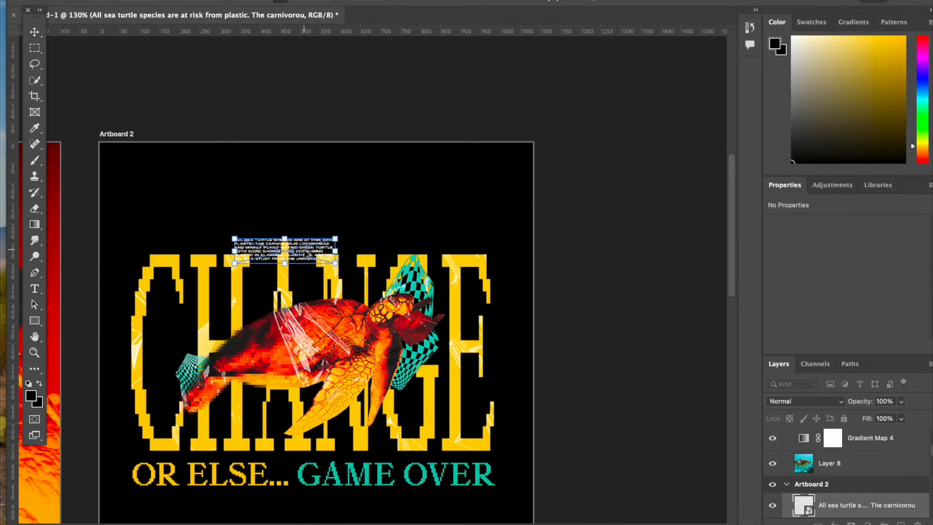
Scale the paragraph smart object to about 253 × 62 px and move it over the base of the E in CHANGE
key("Return")
scroll(482, 269, "up", 4)
left_click(631, 304)
left_click_drag(464, 234, 541, 438)
scroll(540, 389, "down", 4)
left_click_drag(541, 286, 530, 359)
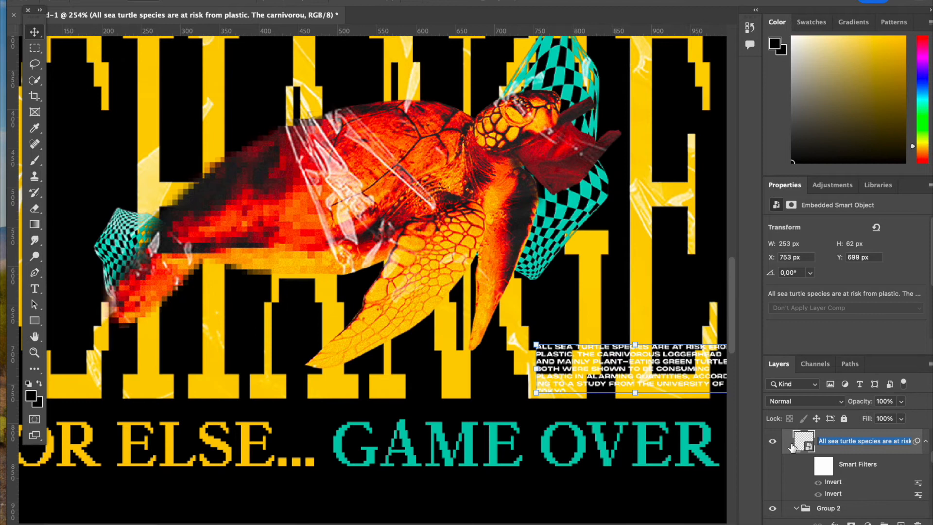
Open the paragraph smart object, recolour its text blue, save it and check it in the main artwork
double_click(802, 441)
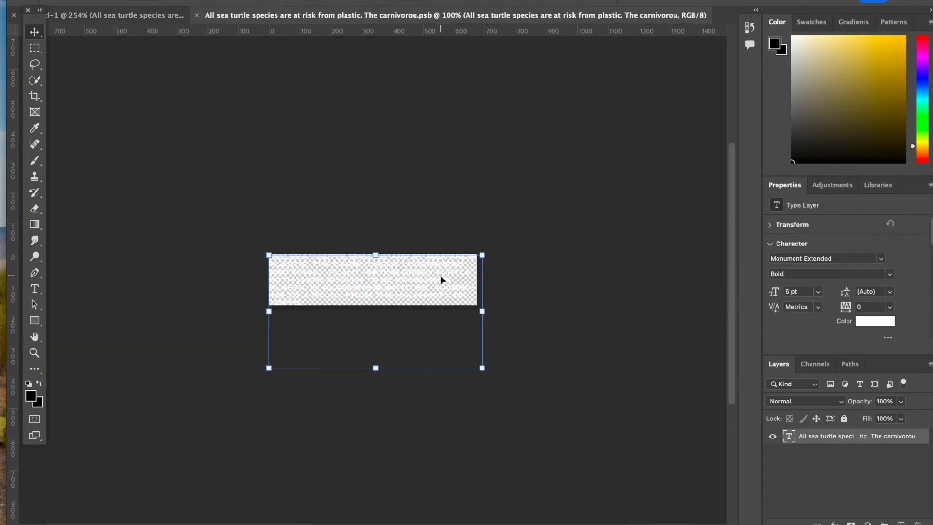
left_click(870, 319)
left_click(884, 313)
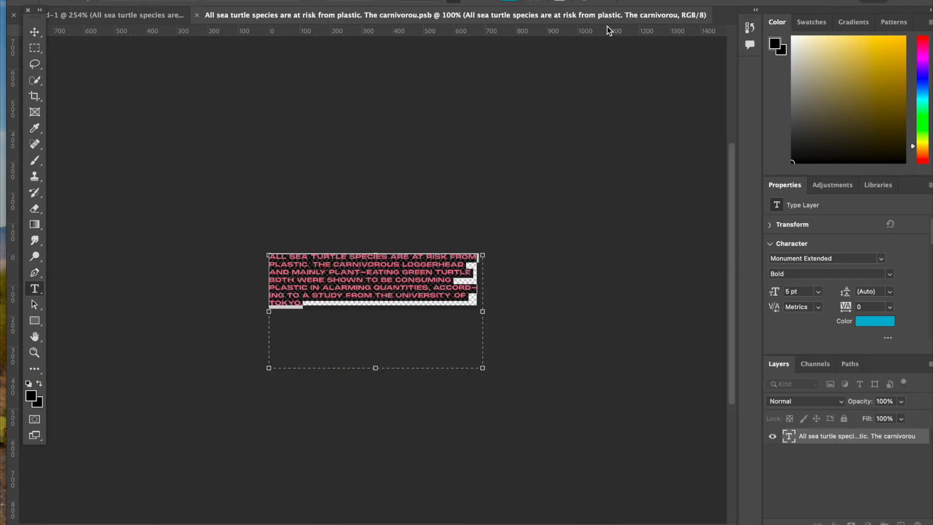
left_click(607, 3)
key("v")
left_click(486, 146)
key("super+s")
left_click(273, 18)
scroll(464, 267, "down", 5)
left_click_drag(493, 301, 486, 300)
left_click(491, 15)
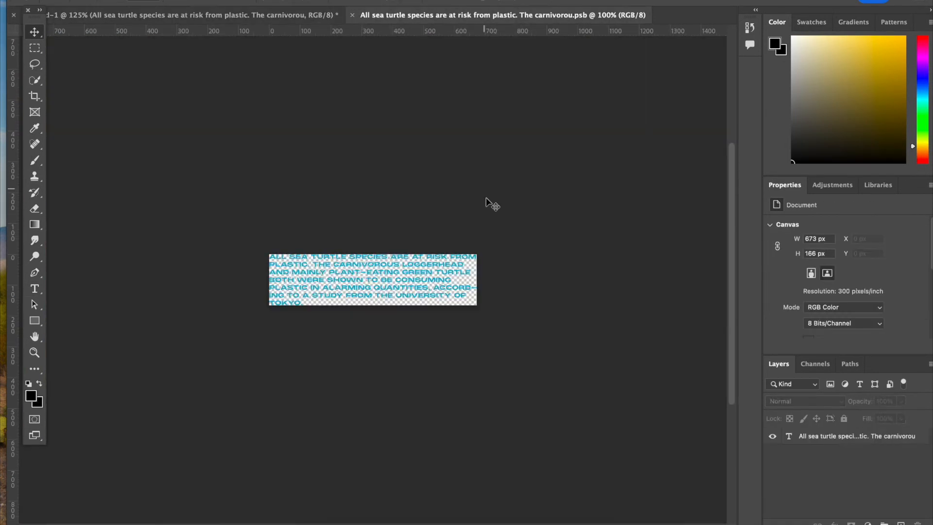
Recolour the smart object's text bright cyan and paste its editable text layer into Artboard 2
double_click(787, 435)
left_click(872, 321)
key("Return")
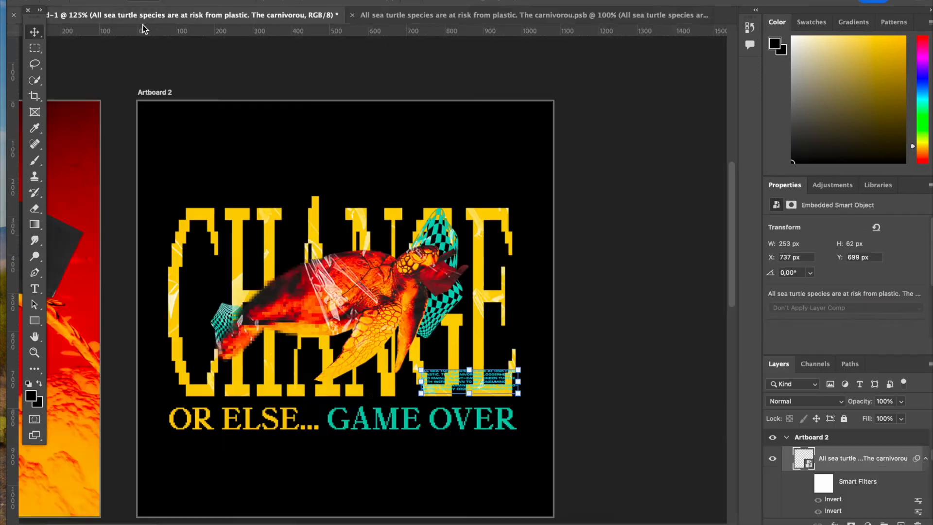
scroll(563, 258, "up", 3)
left_click(277, 15)
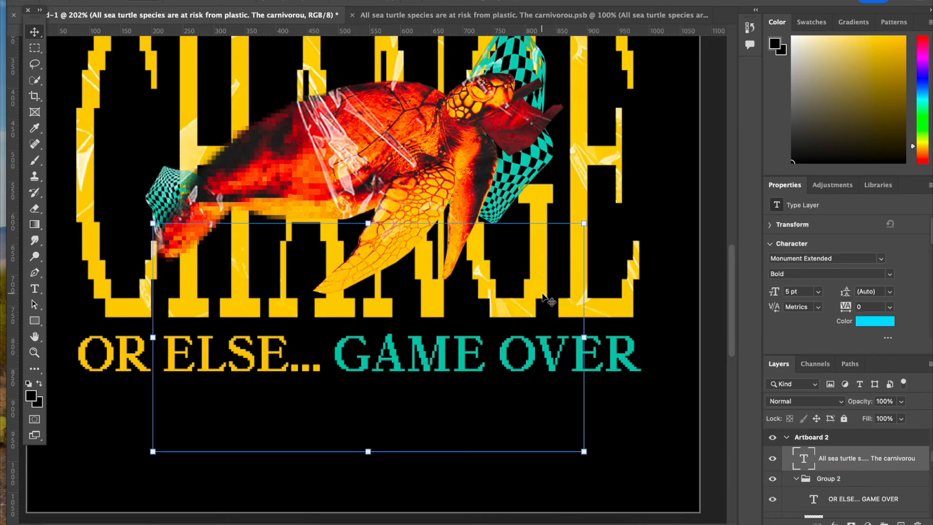
key("super+v")
Widen the paragraph's text box and scale the text down beneath the OR ELSE... GAME OVER line
left_click_drag(583, 416, 696, 415)
left_click_drag(211, 416, 185, 417)
left_click(34, 32)
key("super+t")
left_click_drag(441, 482, 441, 406)
key("Return")
Recolour the paragraph teal 18cab3 and centre it beneath the OR ELSE... GAME OVER line
left_click(875, 321)
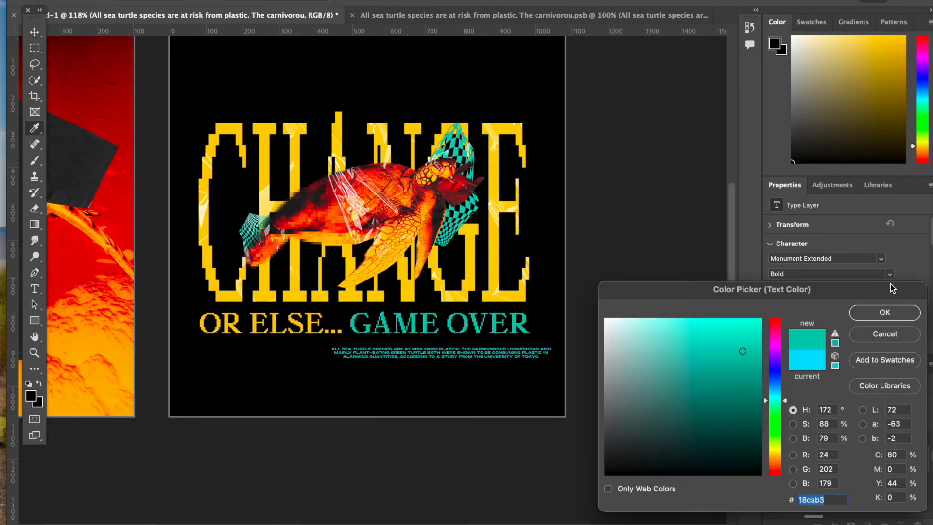
left_click(884, 311)
left_click_drag(487, 377, 400, 347)
left_click(315, 420)
scroll(313, 418, "up", 5)
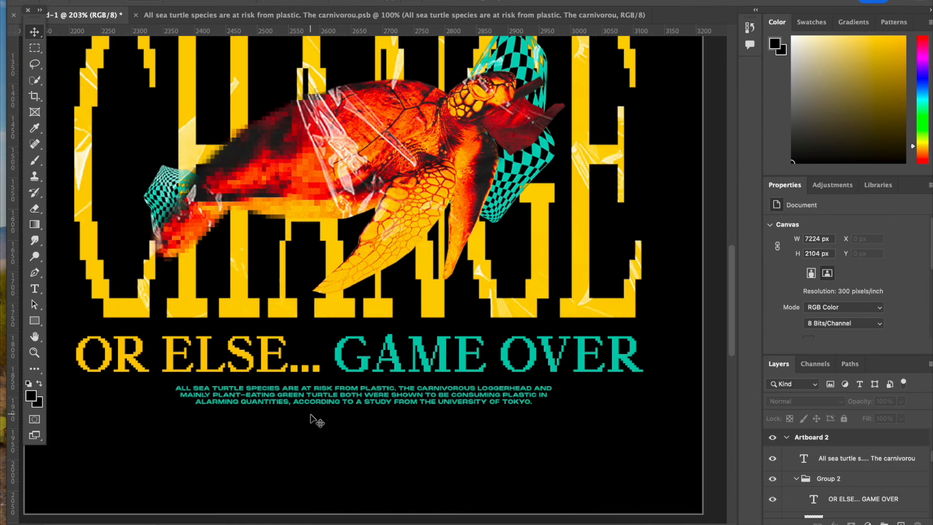
scroll(313, 418, "down", 6)
Import the logo file 1 onto Artboard 2 beneath the words OR ELSE
left_click(311, 523)
left_click(195, 89)
left_click(195, 88)
scroll(408, 158, "down", 5)
left_click(398, 431)
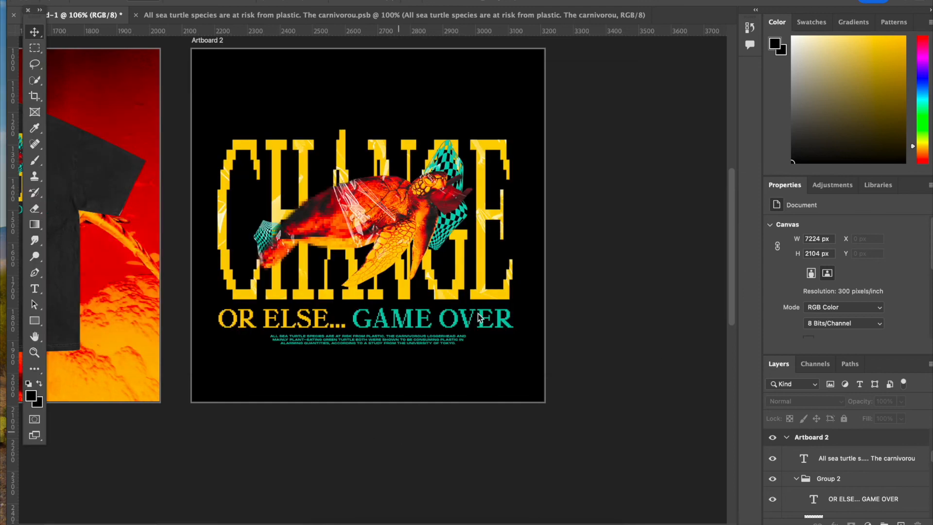
left_click_drag(685, 221, 113, 221)
left_click_drag(96, 221, 229, 317)
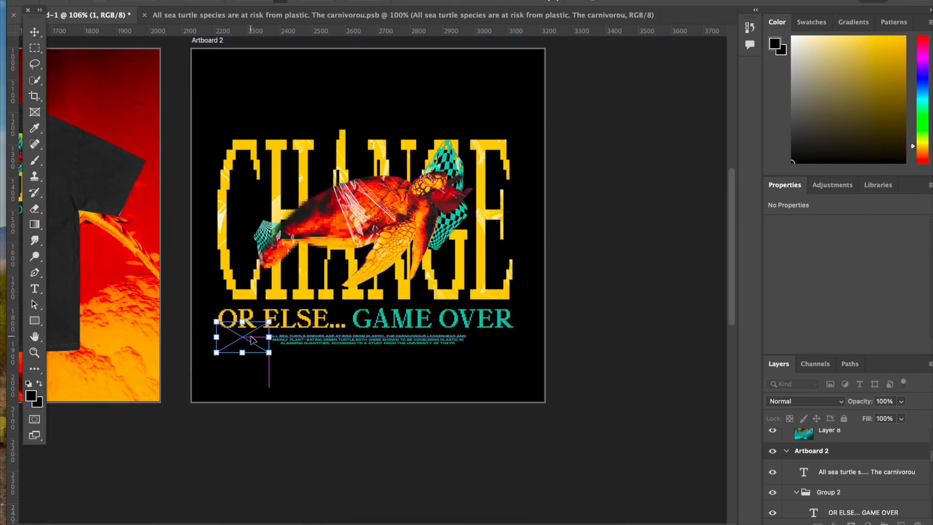
Position the inverted white mind logo small, just left of the teal paragraph
scroll(242, 339, "up", 5)
left_click(261, 345)
left_click_drag(265, 345, 267, 345)
scroll(396, 430, "down", 4)
scroll(413, 431, "right", 4)
left_click(429, 432)
Import the logo file 2_, invert it to white and place it small to the right of the teal paragraph
left_click(312, 523)
left_click(198, 90)
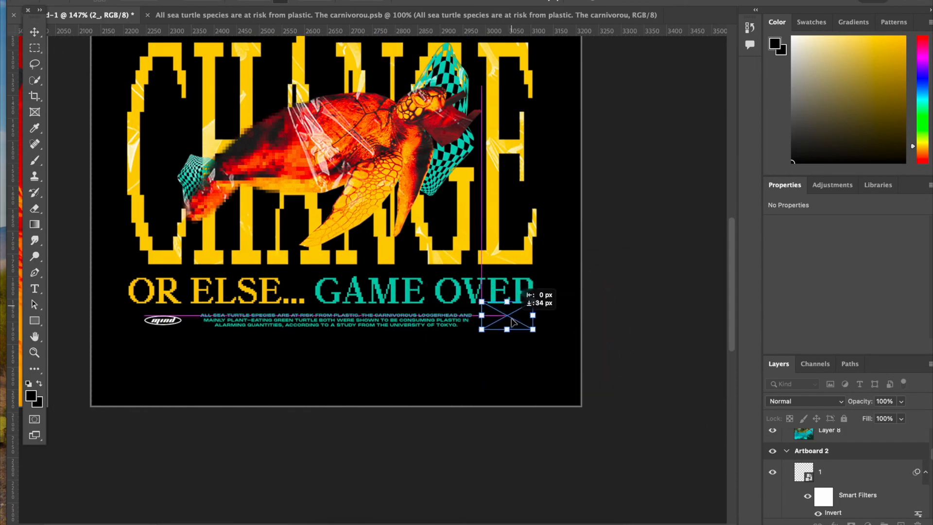
key("Return")
key("super+i")
left_click_drag(512, 319, 554, 336)
left_click(606, 319)
scroll(588, 335, "up", 3)
left_click(553, 336)
left_click(660, 340)
scroll(660, 340, "down", 6)
scroll(545, 423, "up", 2)
scroll(560, 420, "up", 3)
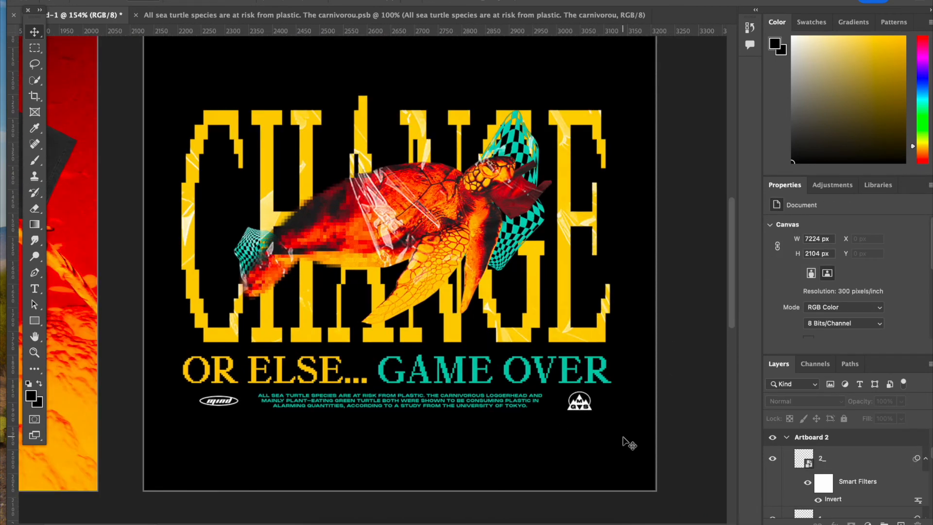